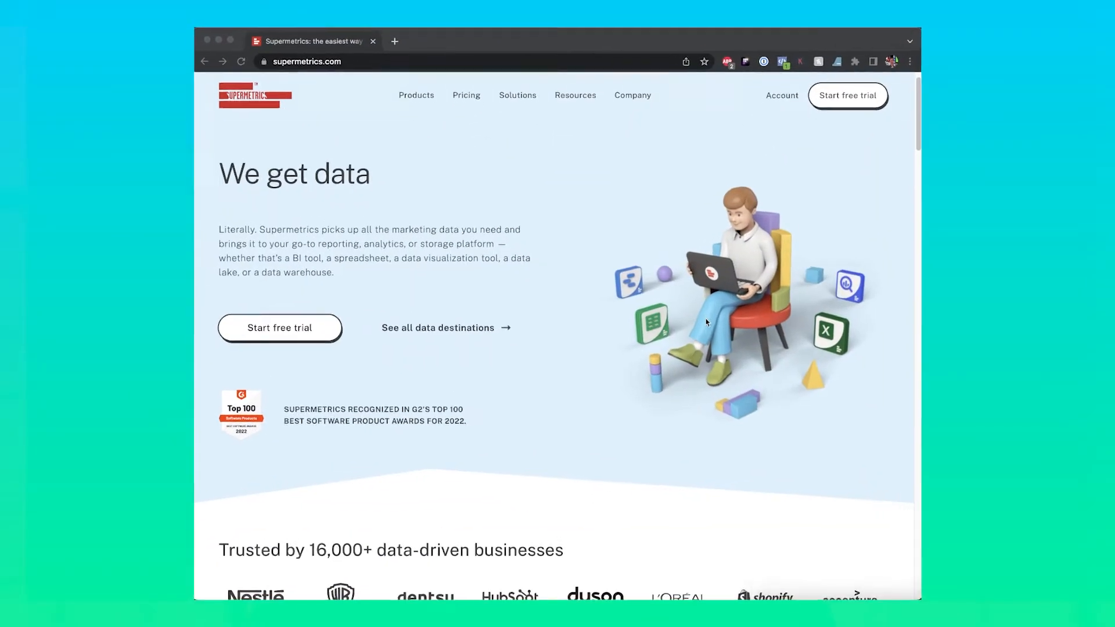
# Look through the Supermetrics homepage down to its data source connectors and Analyze section
pyautogui.scroll(-5, 707, 322)
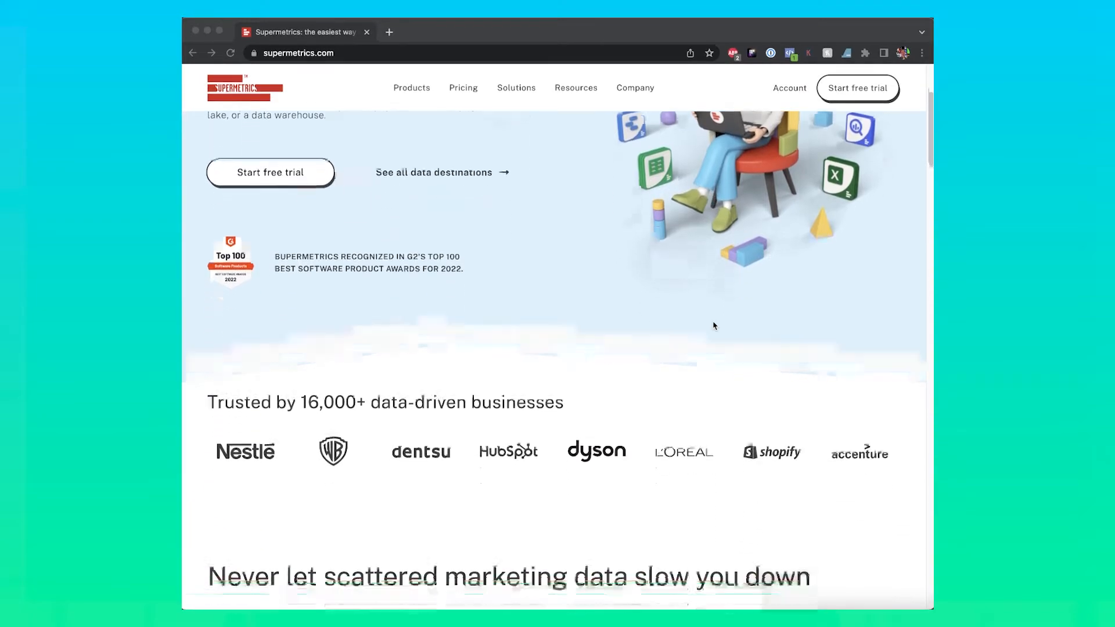
pyautogui.scroll(-10, 714, 325)
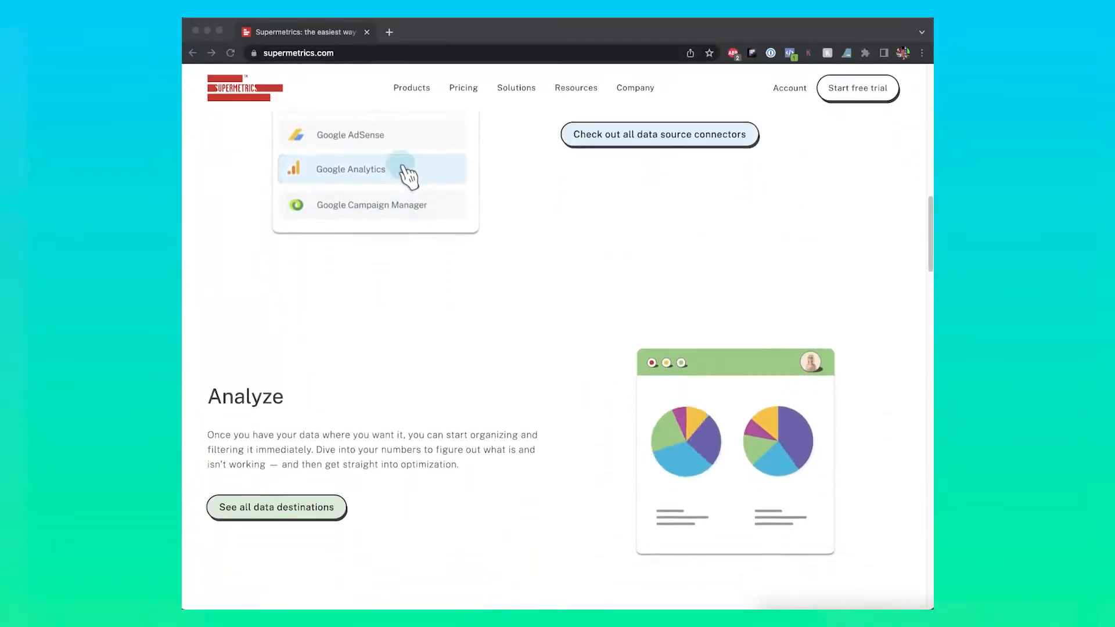
pyautogui.scroll(-6, 716, 325)
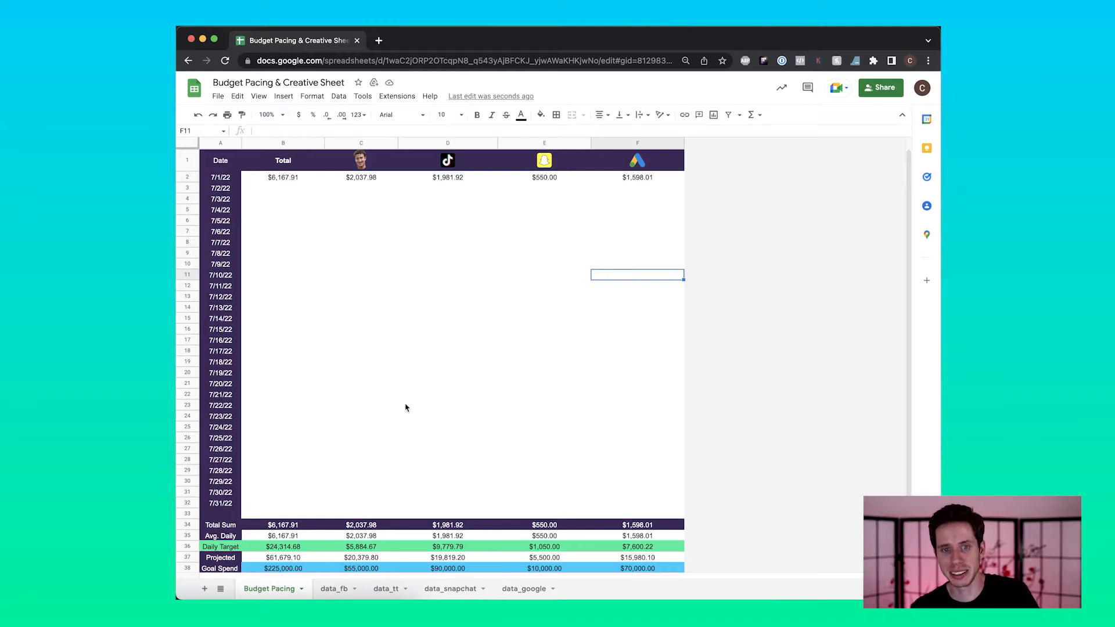
# Look over the data_fb and data_tt sheets of the budget pacing spreadsheet, returning to data_fb
pyautogui.click(335, 589)
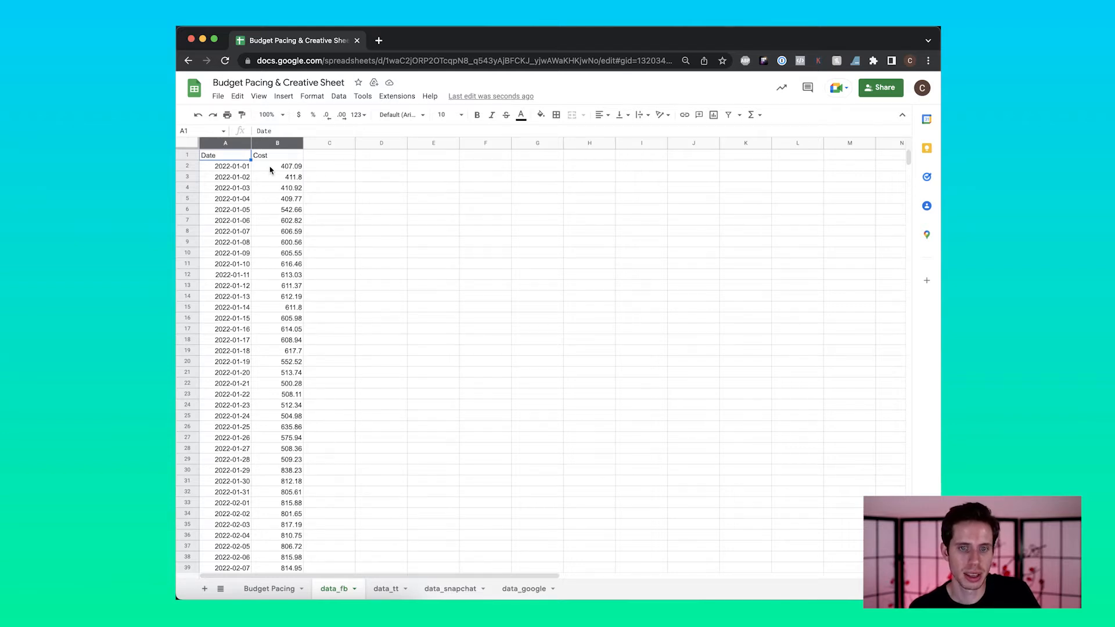
pyautogui.click(388, 590)
pyautogui.click(328, 590)
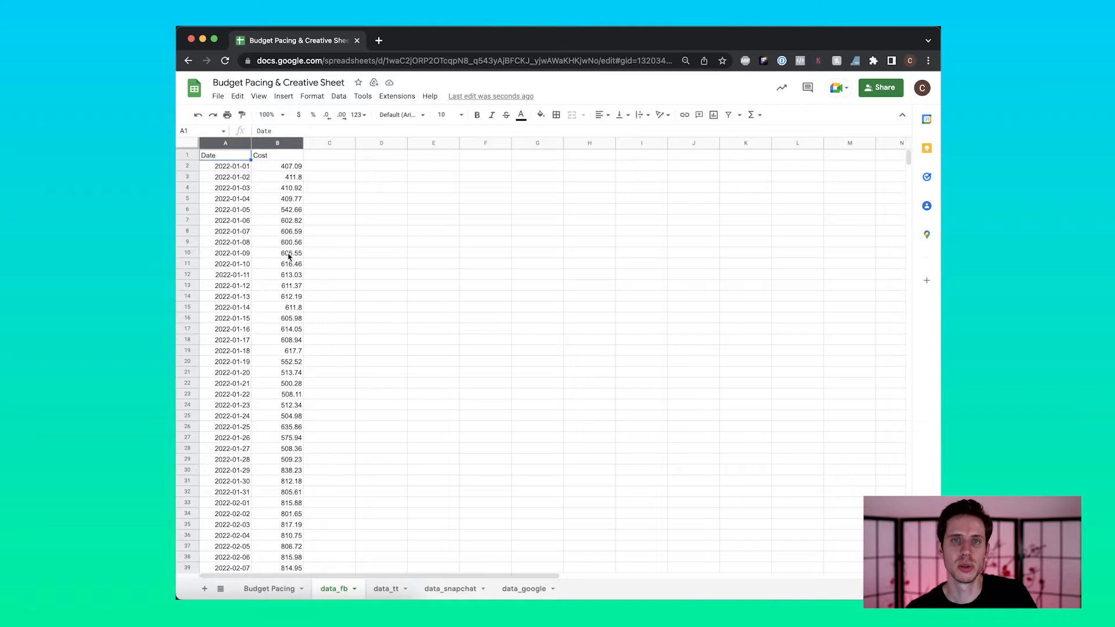
# Launch the Supermetrics add-on's sidebar for the budget pacing spreadsheet
pyautogui.click(399, 96)
pyautogui.moveTo(430, 214)
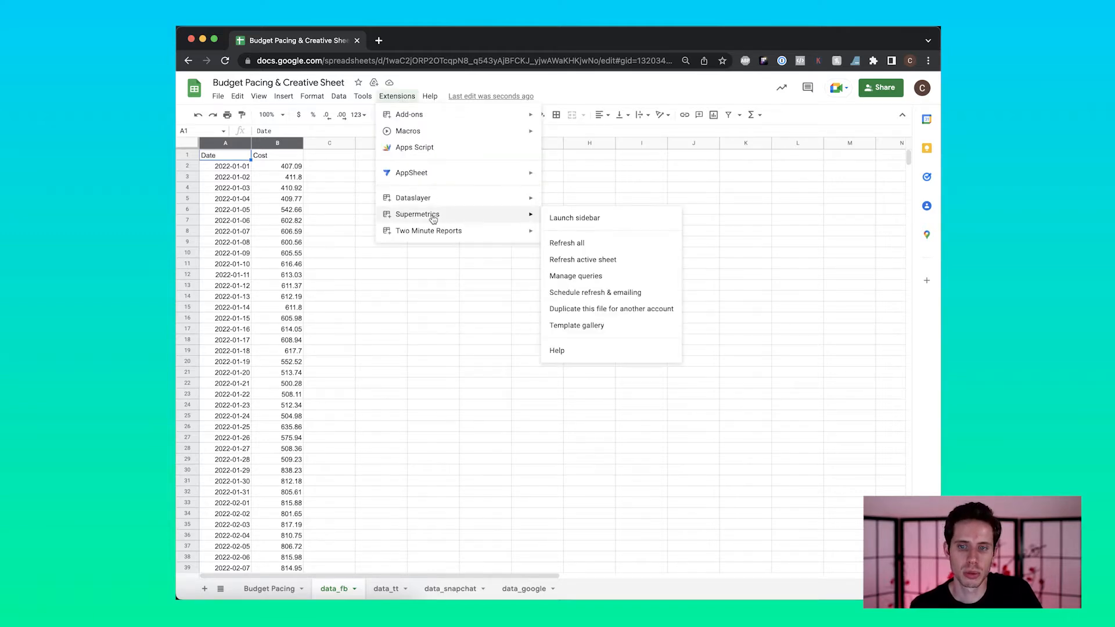
pyautogui.click(602, 224)
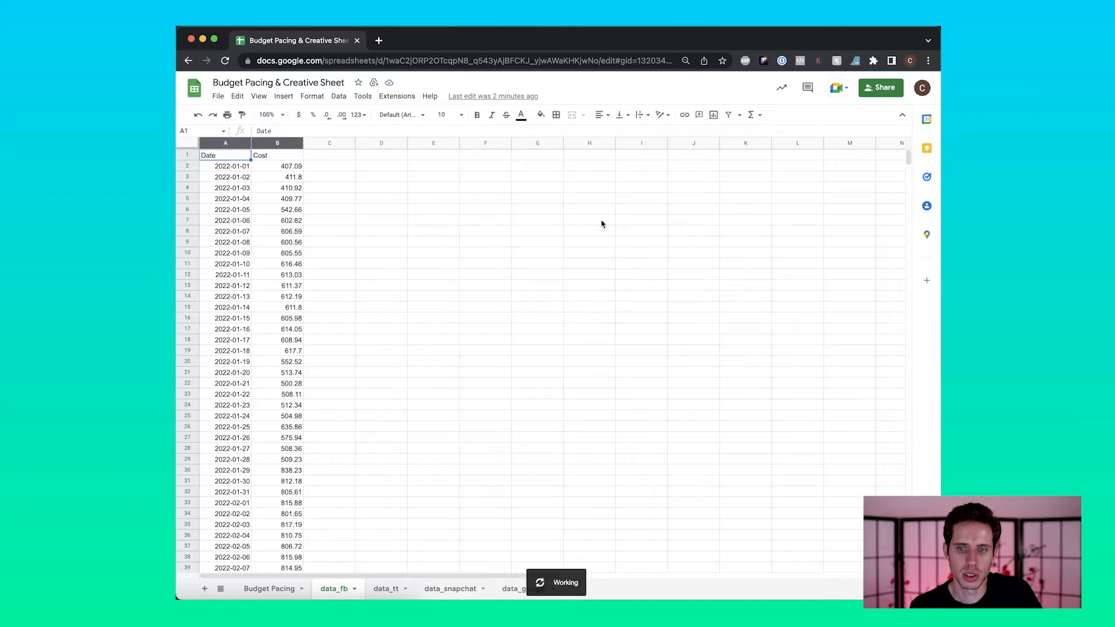
pyautogui.click(397, 96)
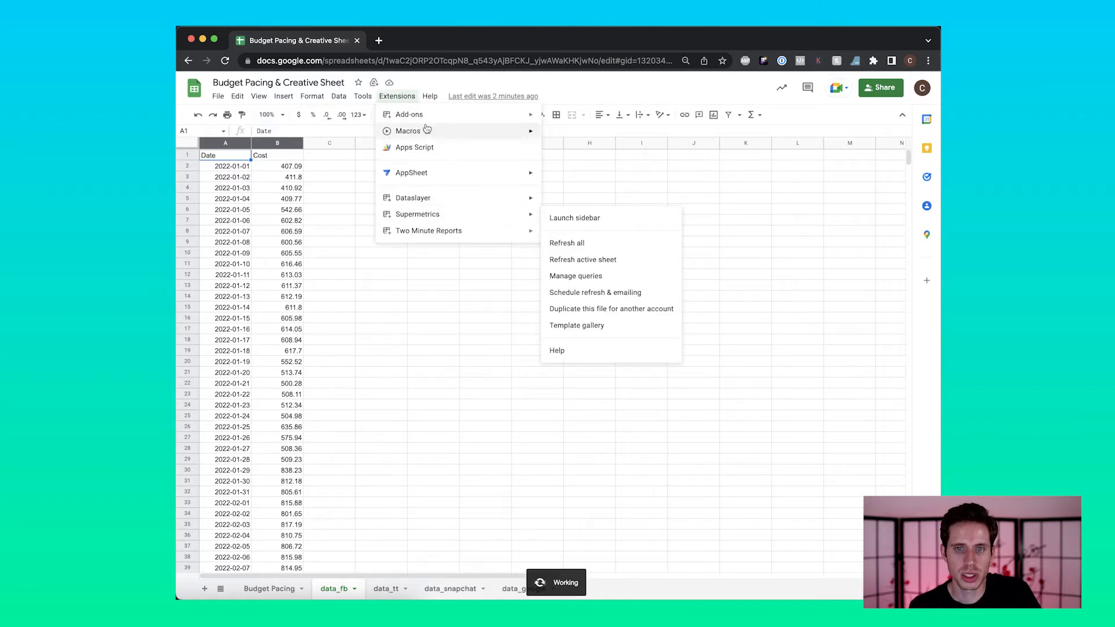
pyautogui.moveTo(427, 118)
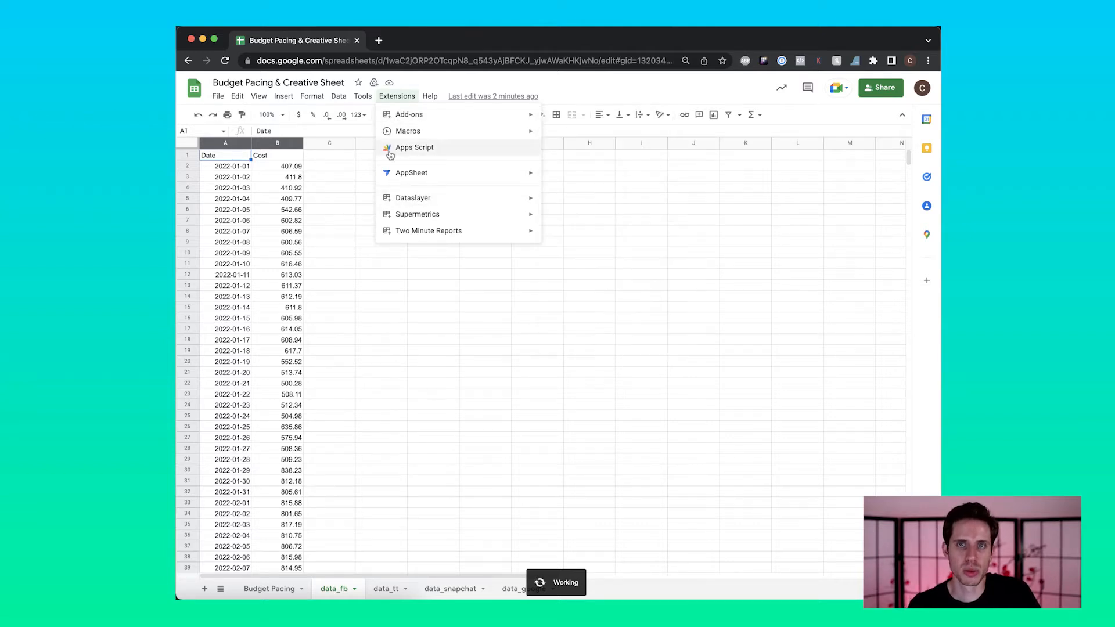
pyautogui.click(398, 97)
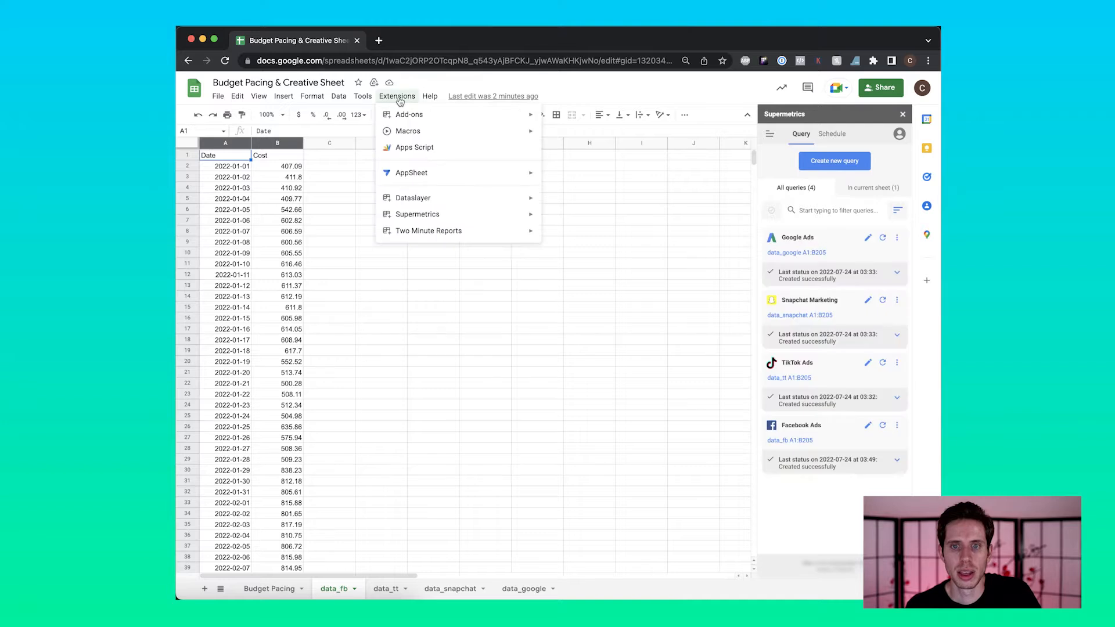
pyautogui.moveTo(421, 233)
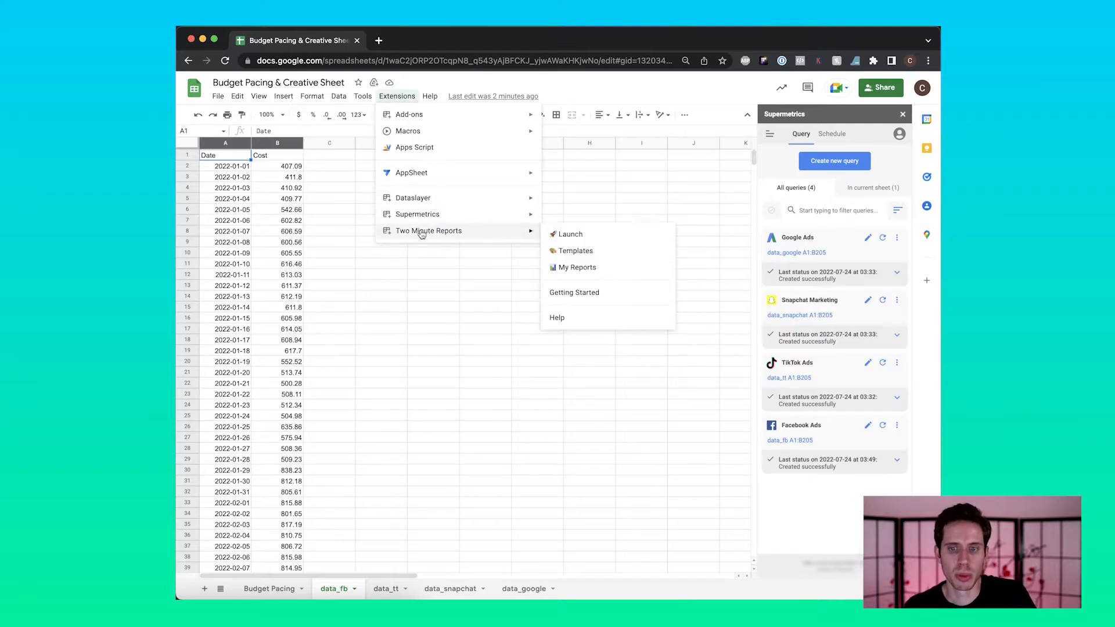
pyautogui.click(439, 299)
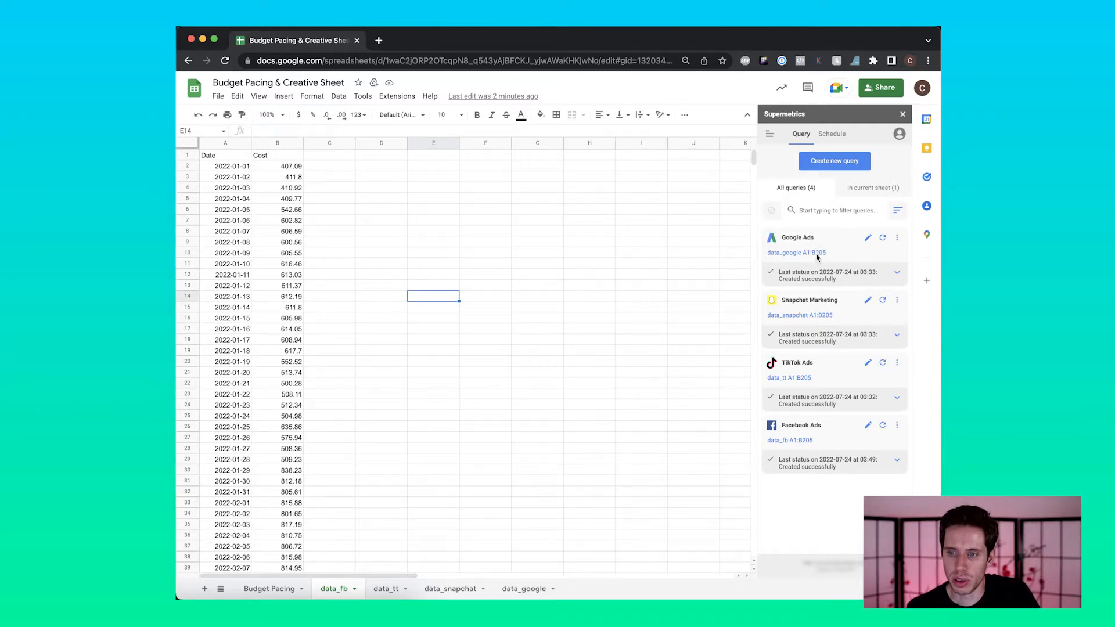
pyautogui.click(234, 160)
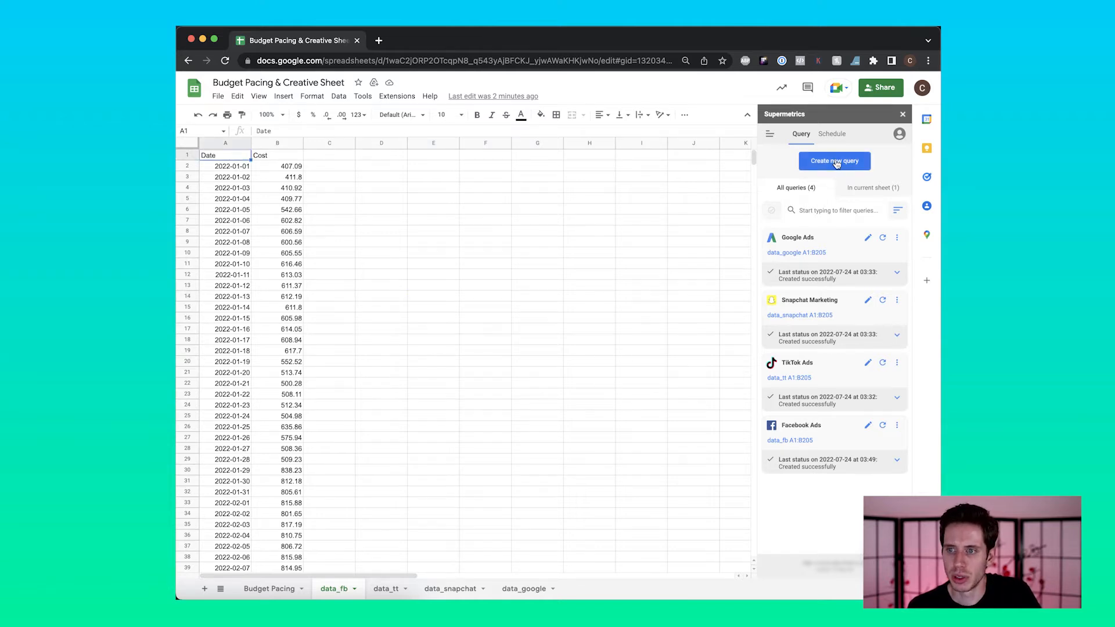
pyautogui.click(836, 162)
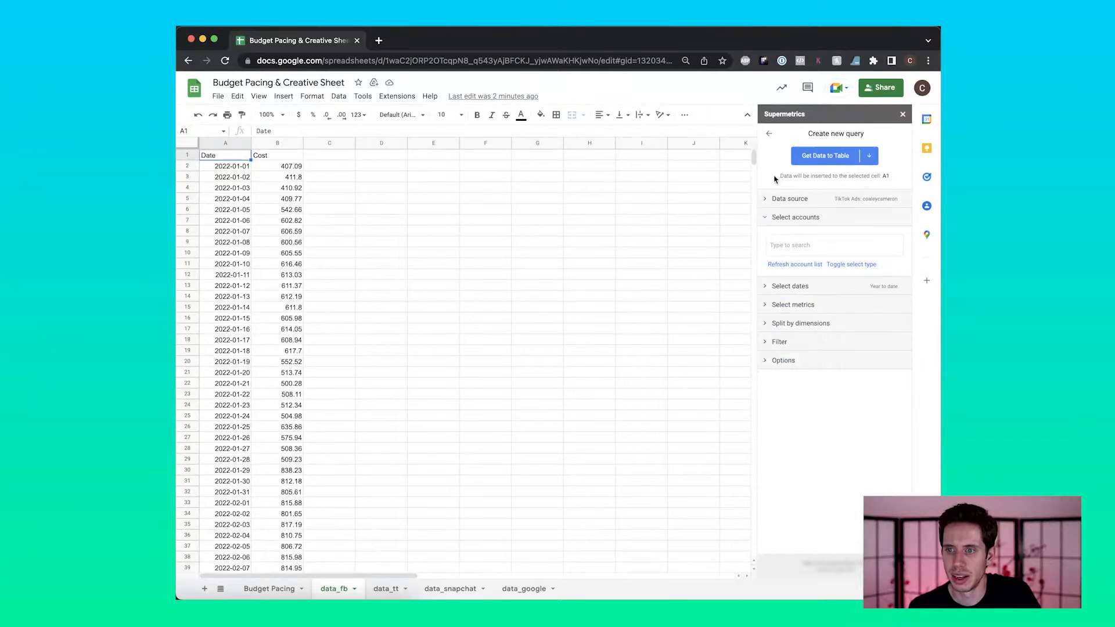
pyautogui.click(769, 134)
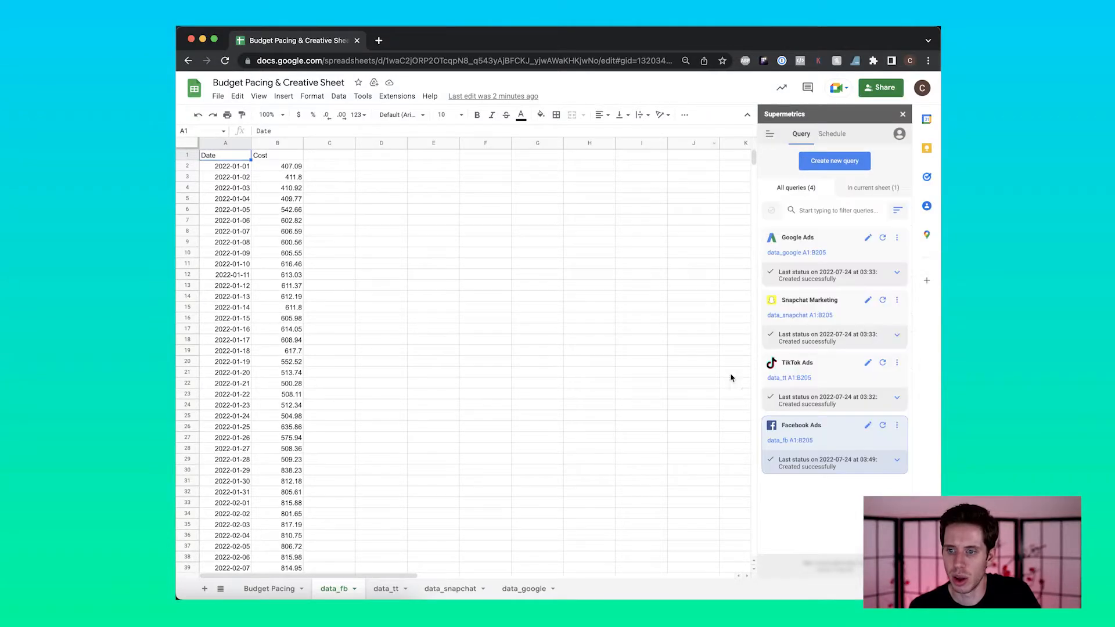
# Open the existing Facebook Ads query for modification and review its data source, accounts and date range
pyautogui.click(868, 426)
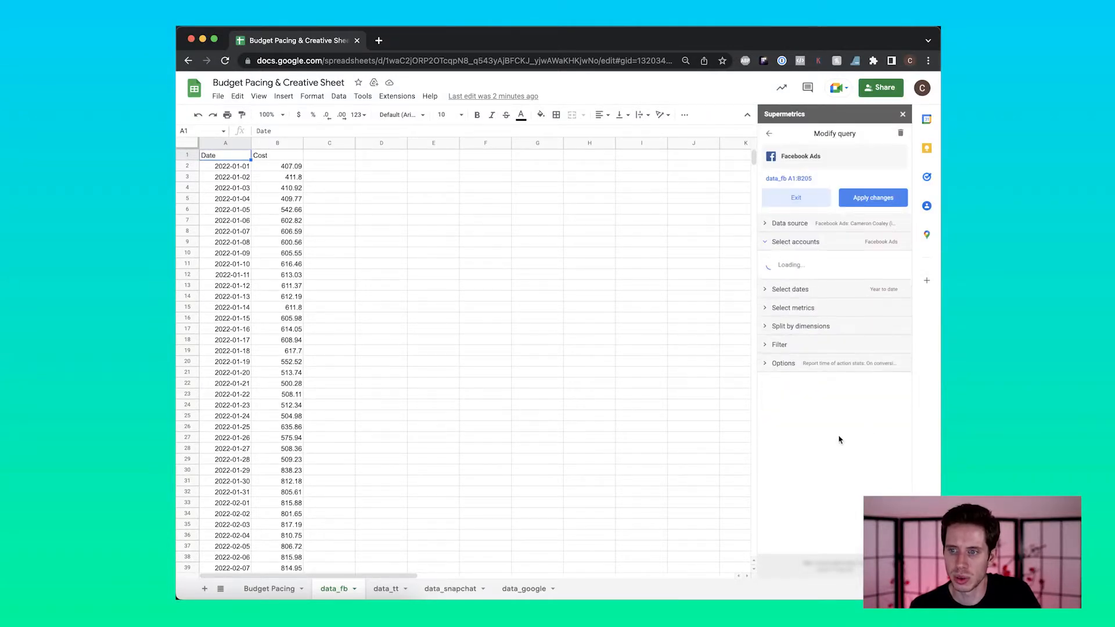
pyautogui.click(790, 224)
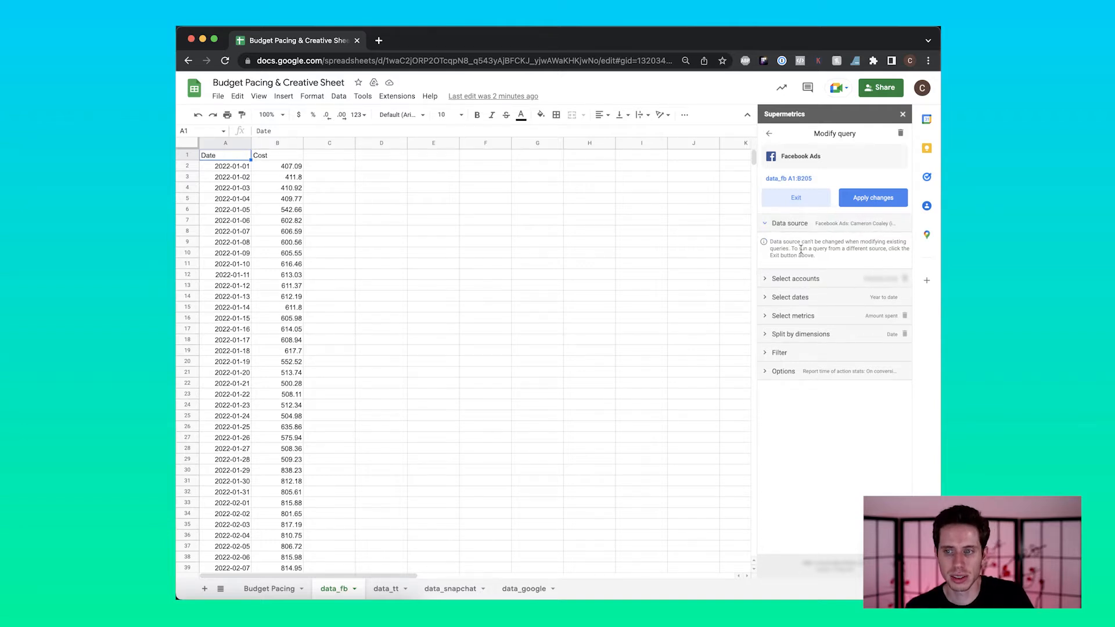
pyautogui.click(765, 280)
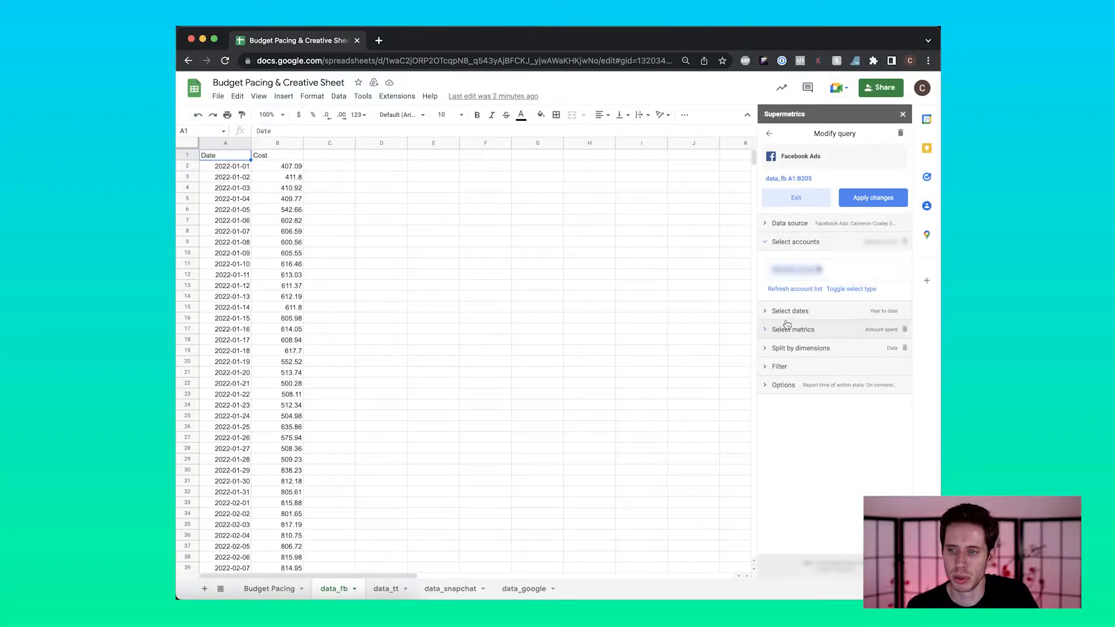
pyautogui.click(763, 246)
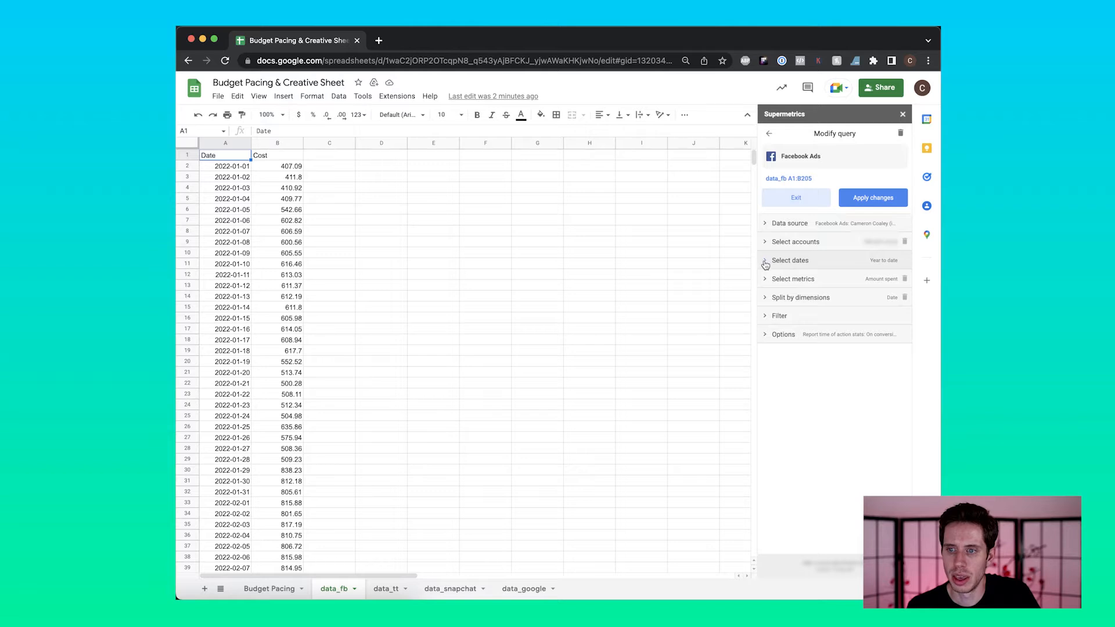
pyautogui.click(765, 264)
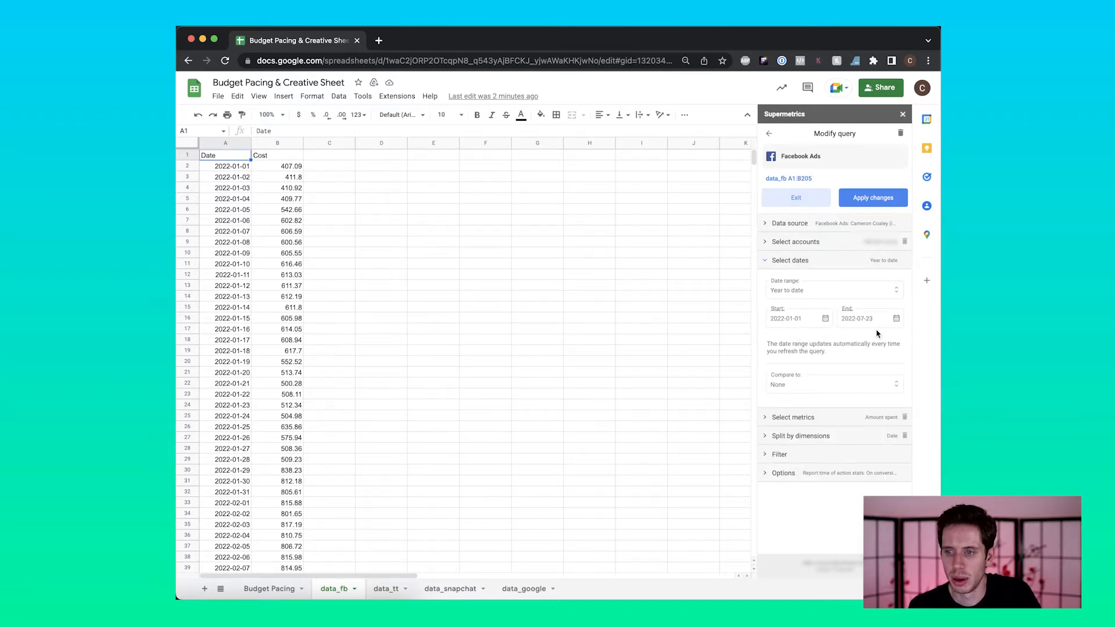
pyautogui.click(765, 260)
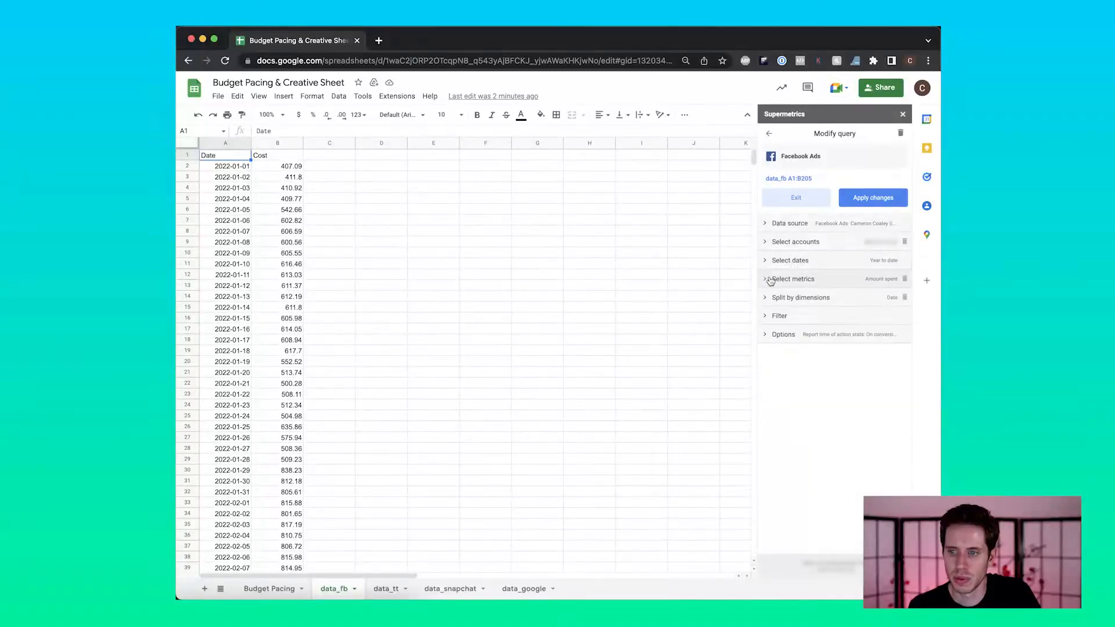
# Add Impressions to the Facebook Ads query's metrics alongside Amount spent, and select cell C1
pyautogui.click(767, 280)
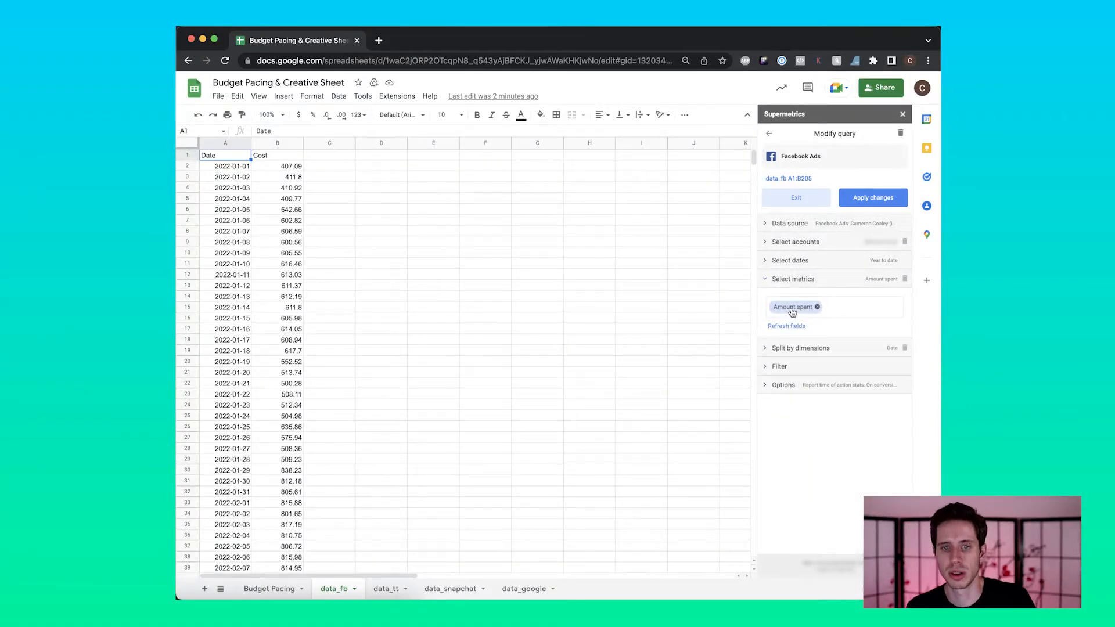
pyautogui.click(849, 306)
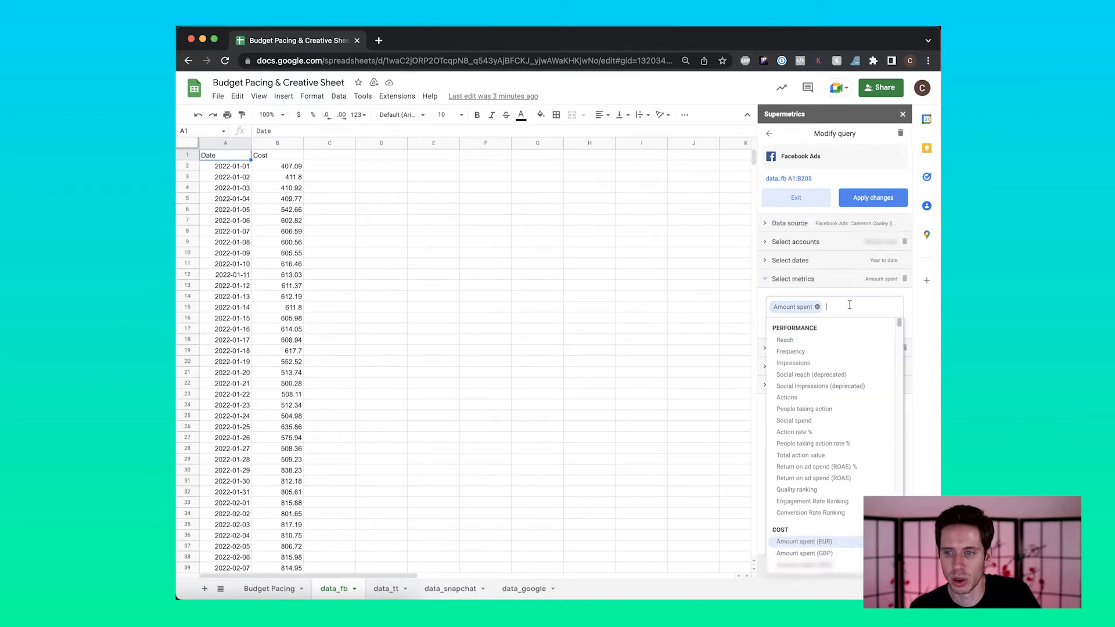
pyautogui.click(827, 363)
pyautogui.click(781, 280)
pyautogui.click(329, 156)
# Review how the Facebook Ads query splits its dimensions into rows and columns
pyautogui.click(765, 298)
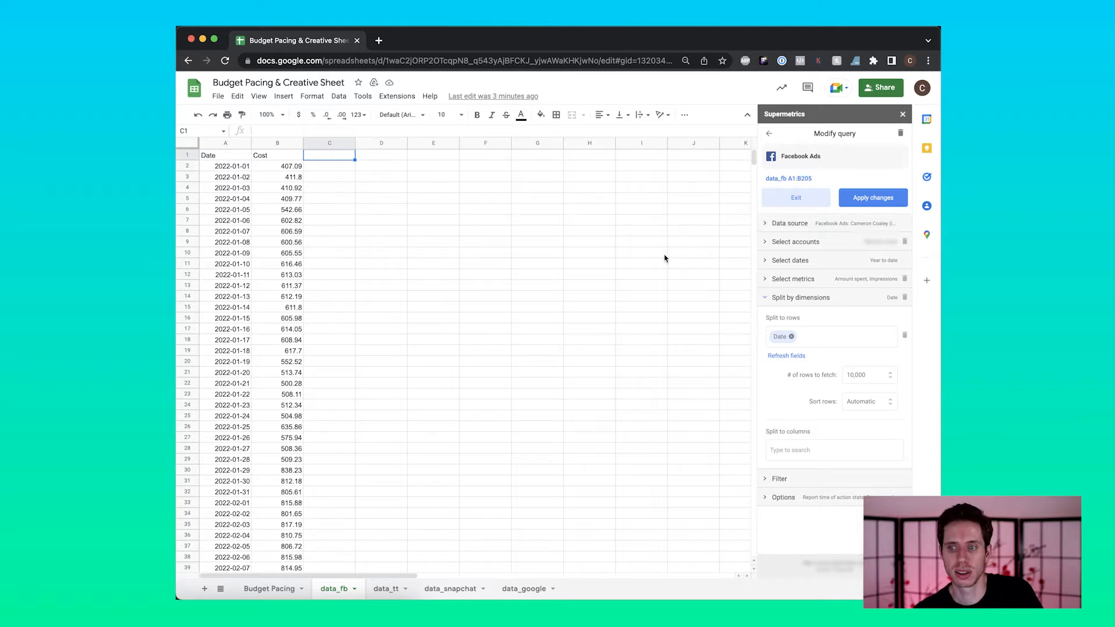
pyautogui.click(827, 337)
pyautogui.click(828, 324)
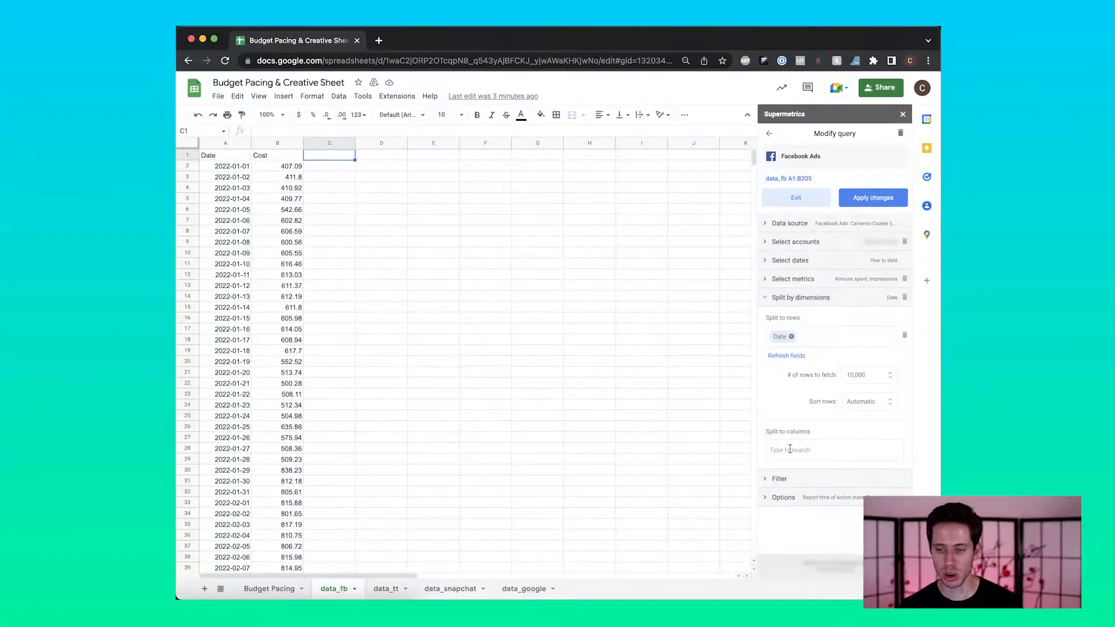
pyautogui.click(813, 298)
# Try a query filter on the Campaign name field with the CONTAINS operator, and remove it without entering a value
pyautogui.click(819, 316)
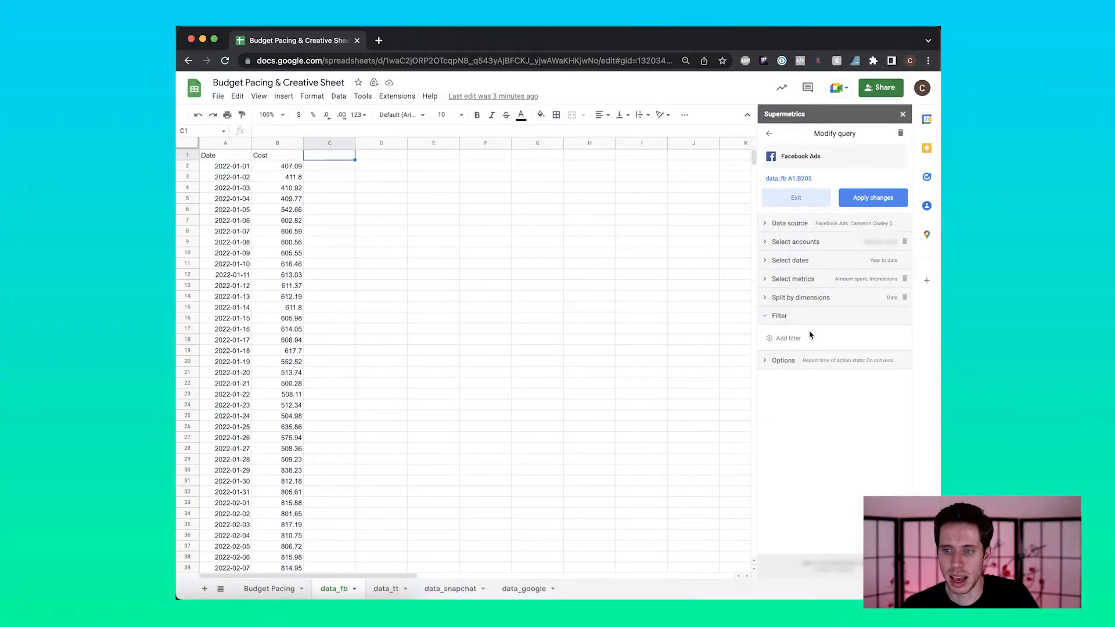
pyautogui.click(795, 341)
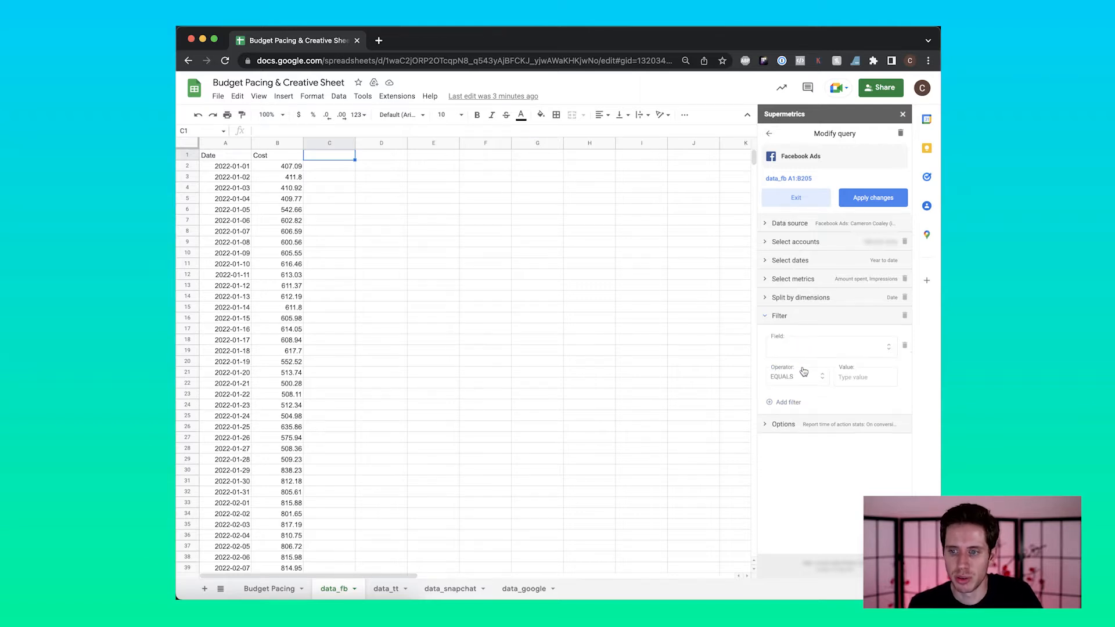
pyautogui.click(808, 351)
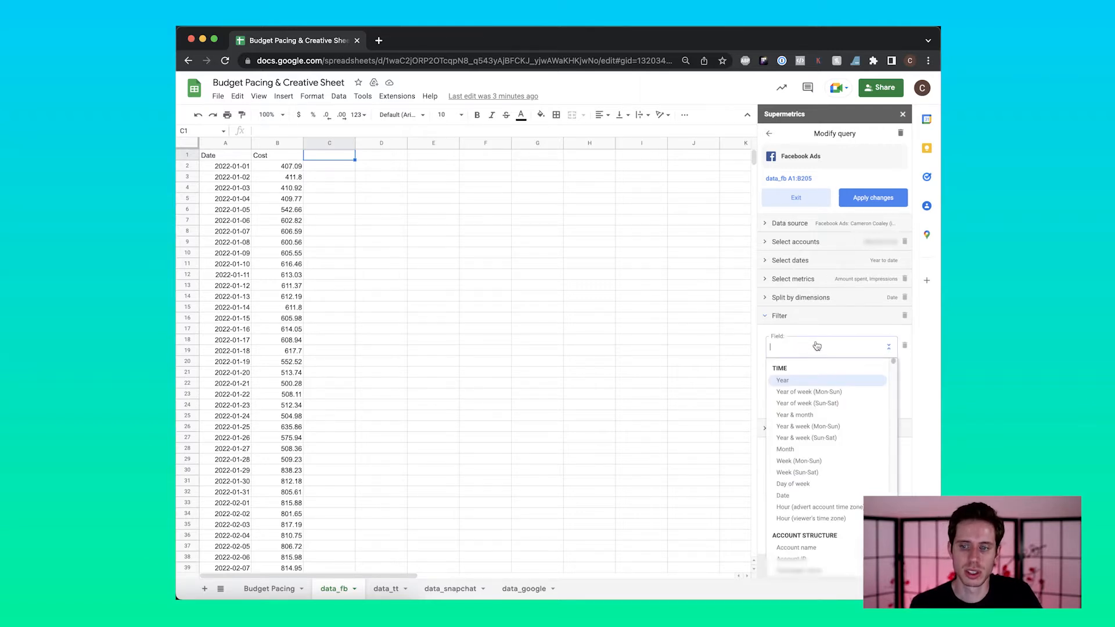
pyautogui.write('campaign name')
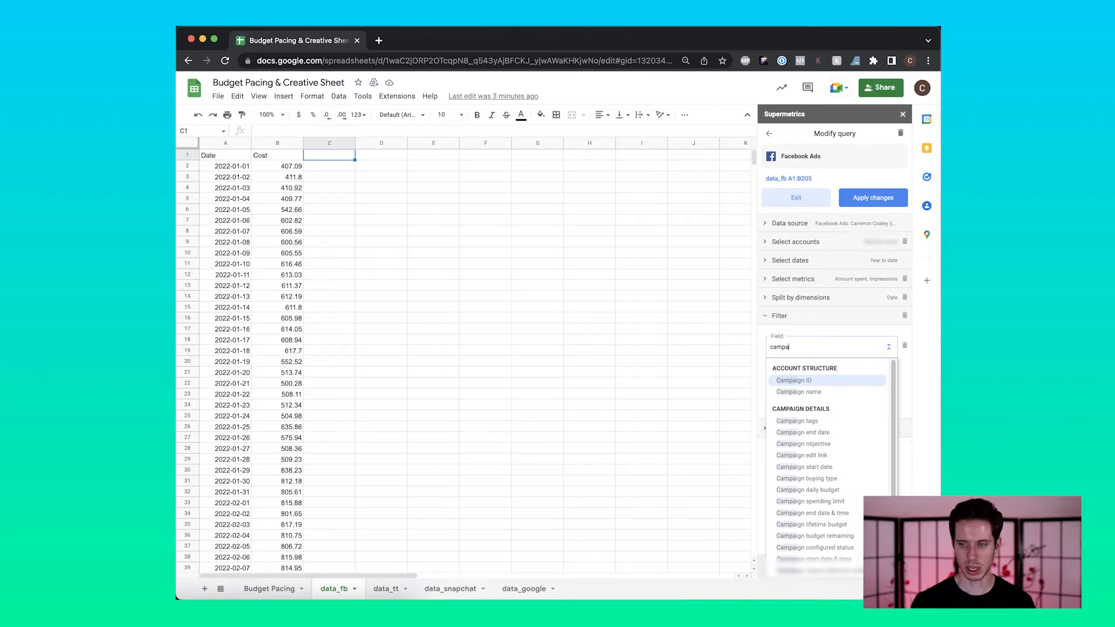
pyautogui.click(829, 382)
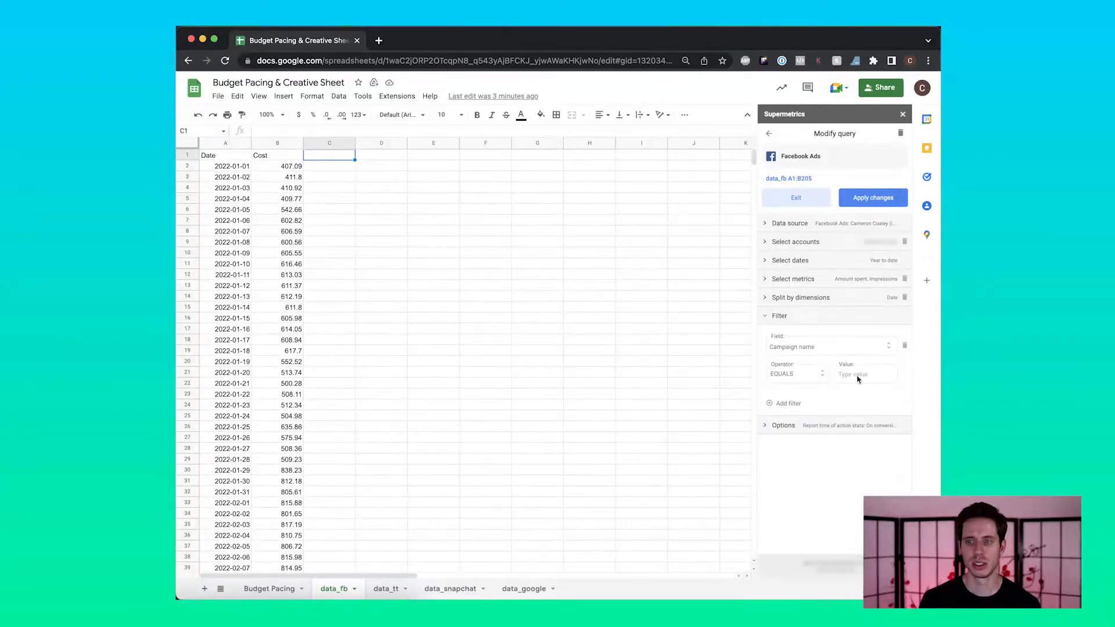
pyautogui.click(821, 372)
pyautogui.click(812, 397)
pyautogui.click(853, 375)
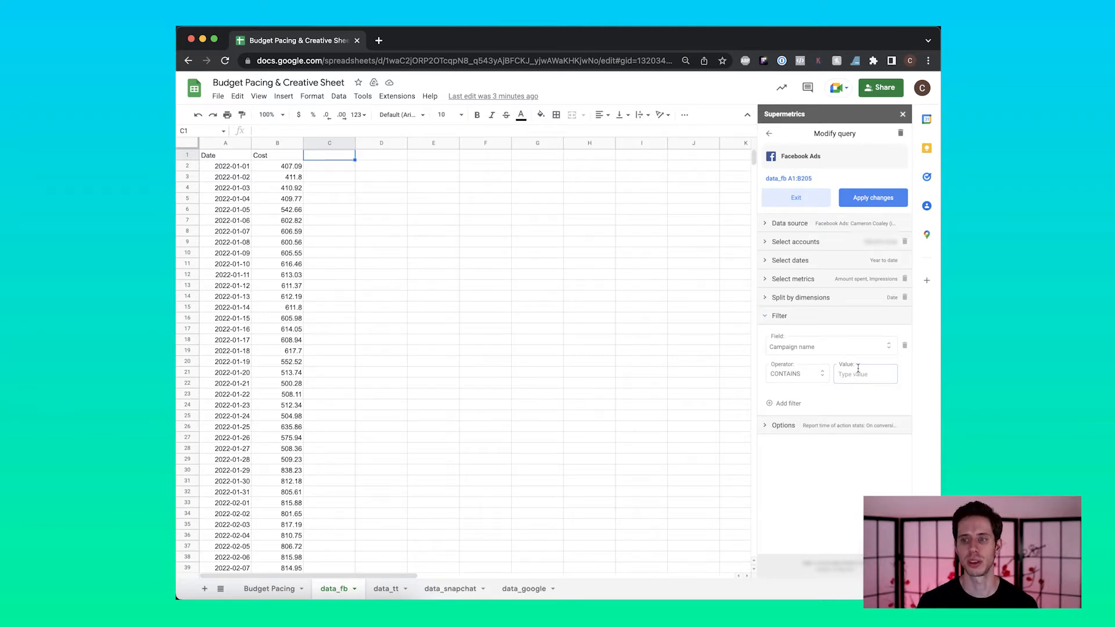
pyautogui.click(904, 346)
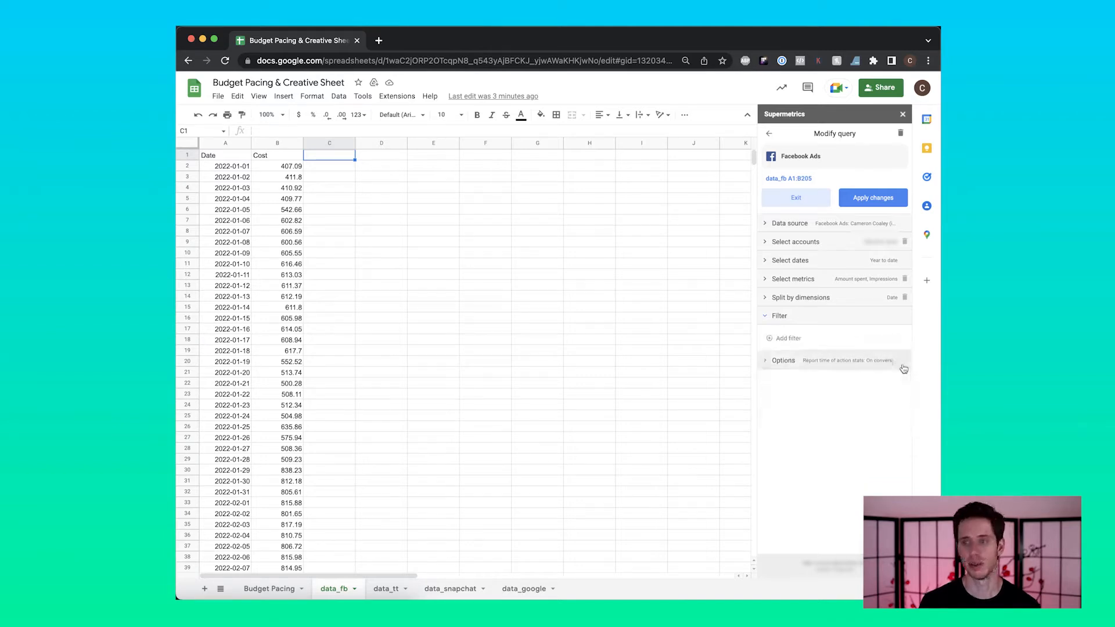
# Review the Facebook Ads query's options, including the conversion window and the report time of action stats choices
pyautogui.click(799, 360)
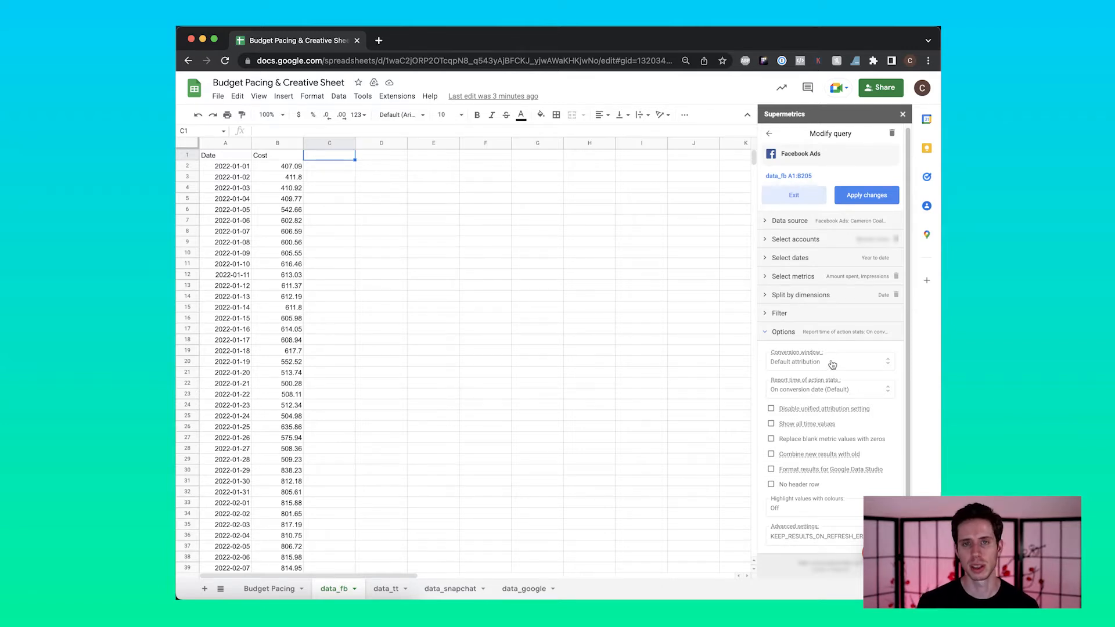
pyautogui.click(832, 363)
pyautogui.click(833, 362)
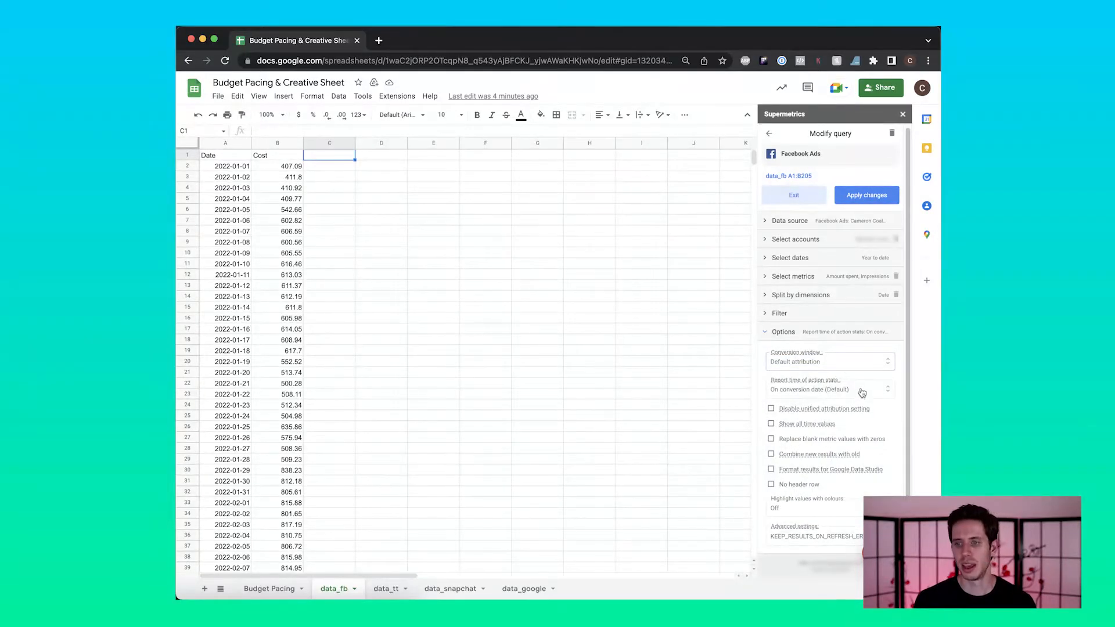
pyautogui.click(862, 393)
pyautogui.click(861, 392)
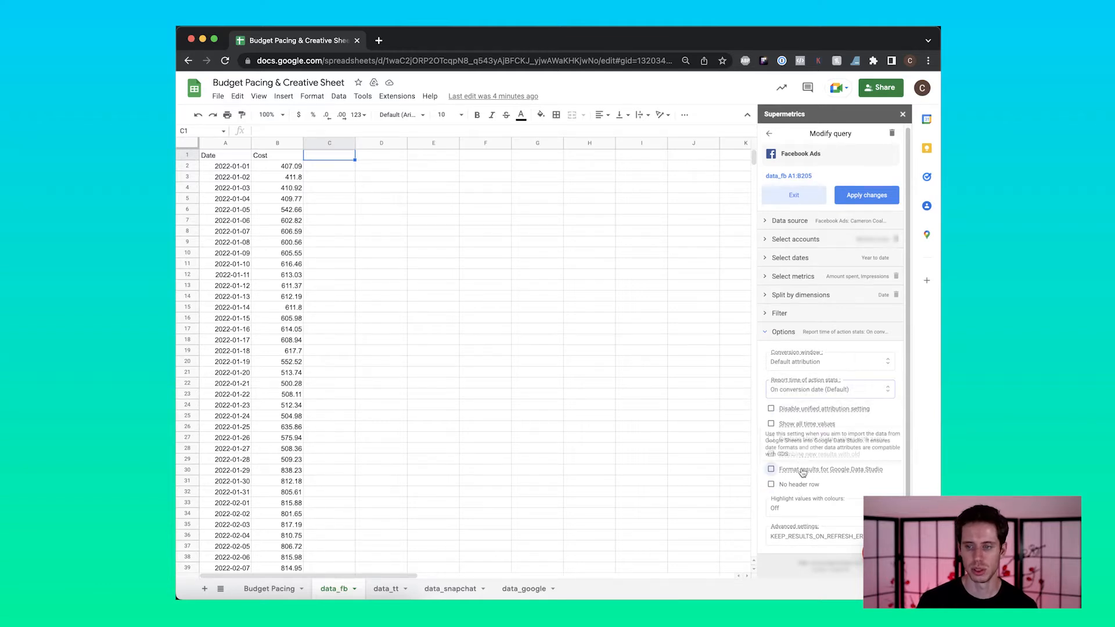
# Review the Facebook Ads query's advanced settings, including what KEEP_RESULTS_ON_REFRESH_ERROR and the other available parameters do
pyautogui.moveTo(810, 530)
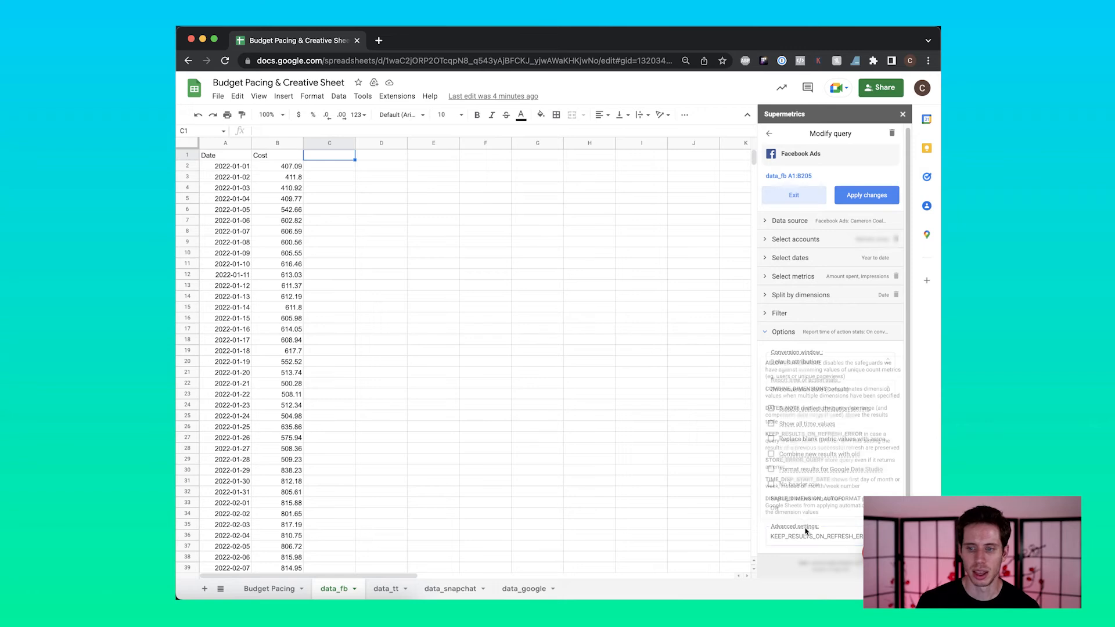
pyautogui.doubleClick(802, 536)
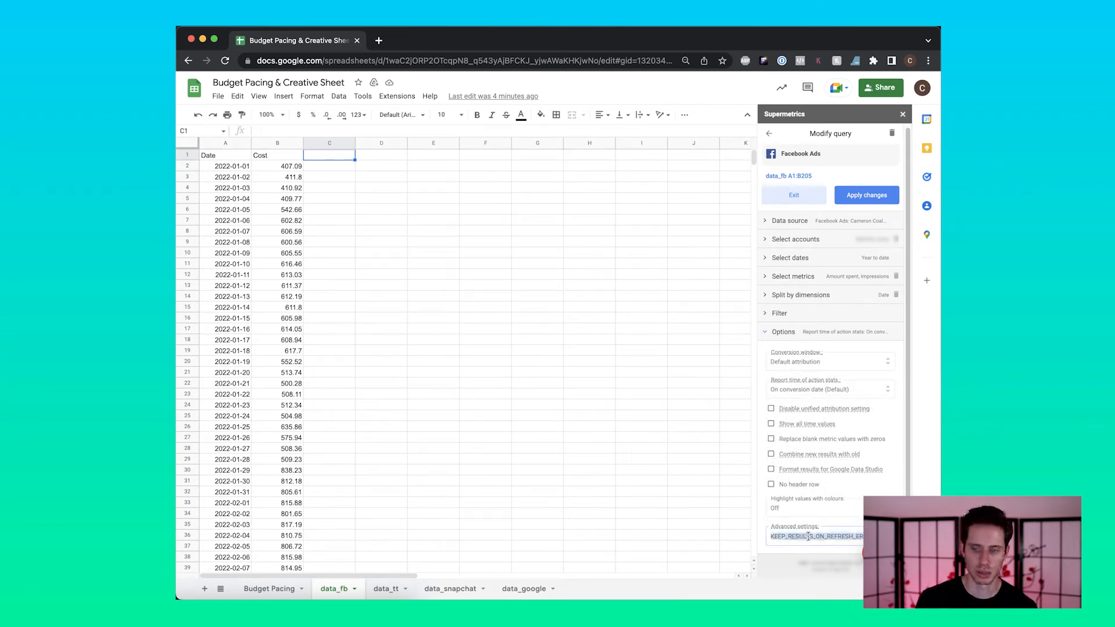
pyautogui.click(802, 530)
pyautogui.moveTo(801, 529)
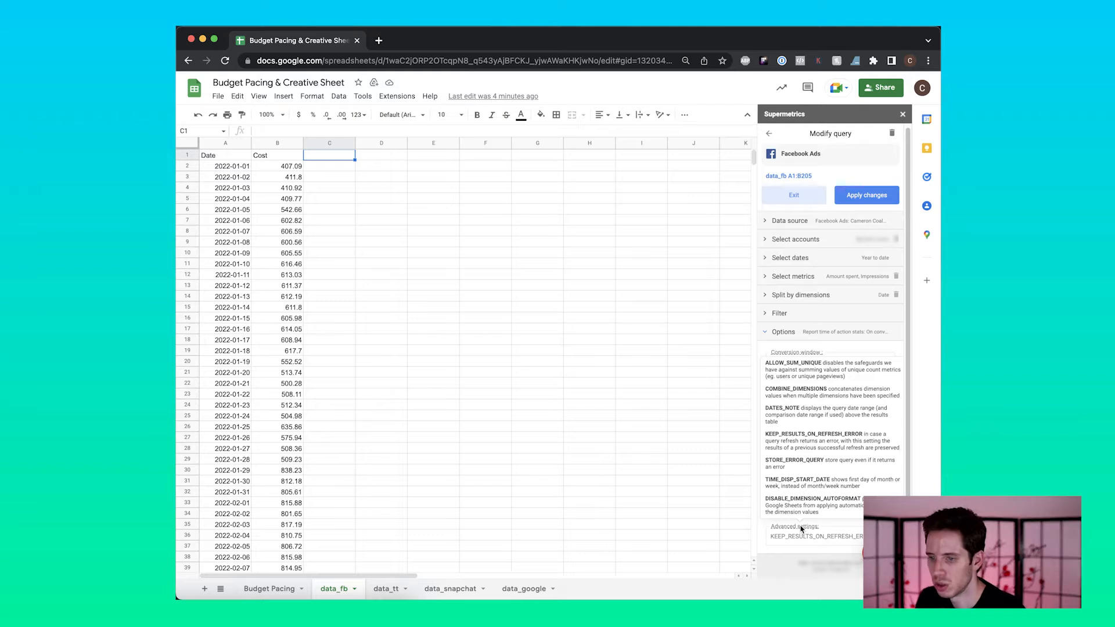
pyautogui.doubleClick(803, 535)
pyautogui.click(802, 535)
pyautogui.moveTo(799, 527)
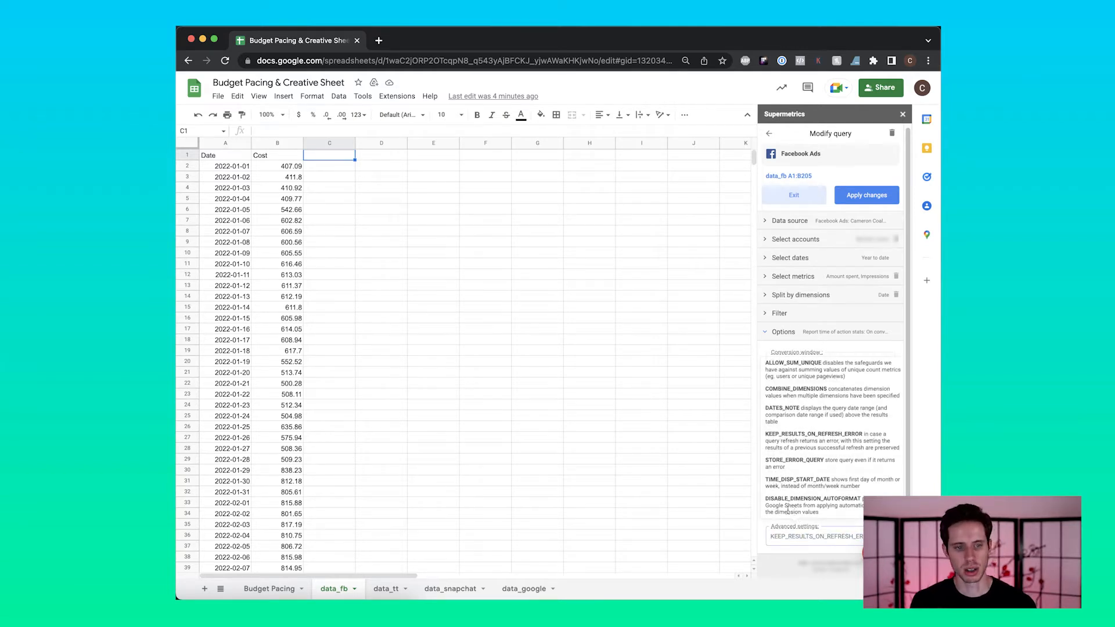
# Apply the modified Facebook Ads query to pull both Amount spent and Impressions into the data_fb sheet
pyautogui.click(490, 385)
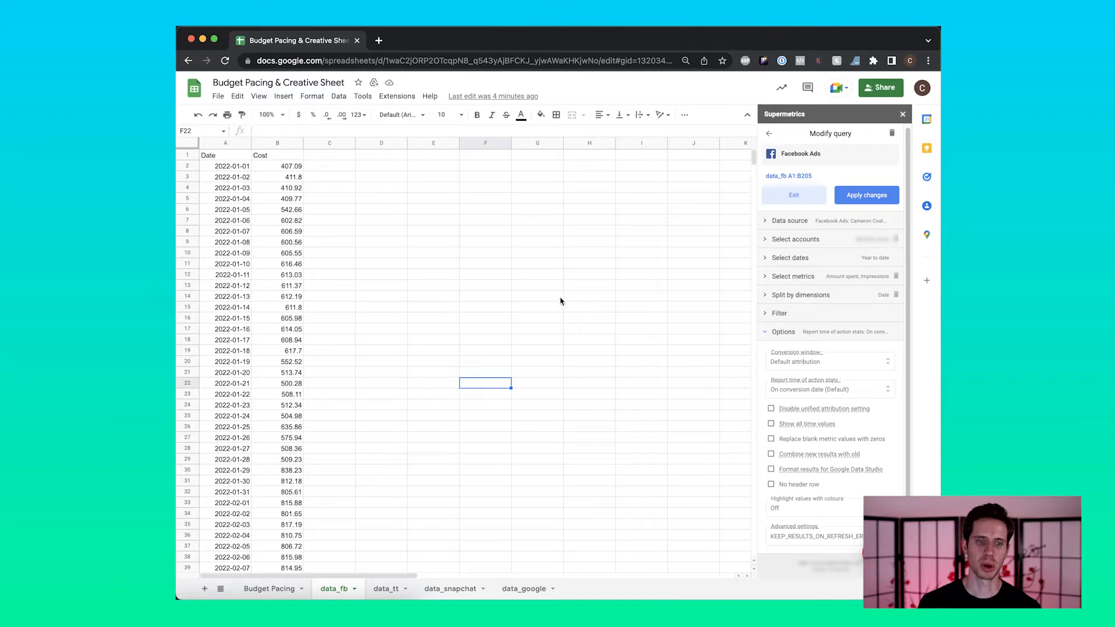
pyautogui.click(854, 198)
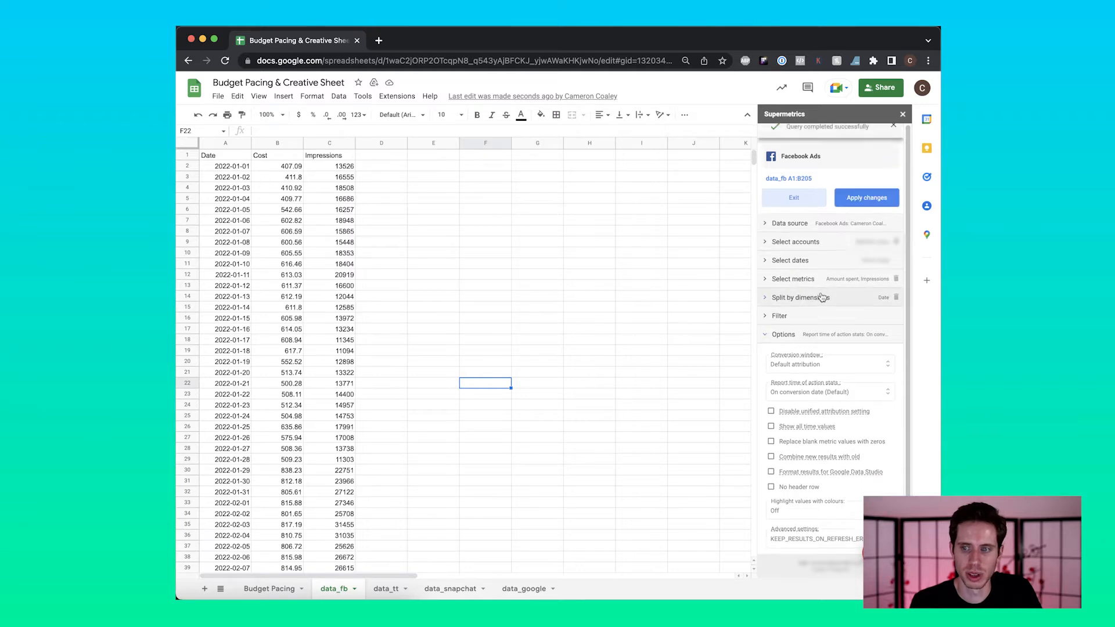
# Remove Impressions from the Facebook Ads query's metrics and apply the changes
pyautogui.click(821, 294)
pyautogui.click(821, 284)
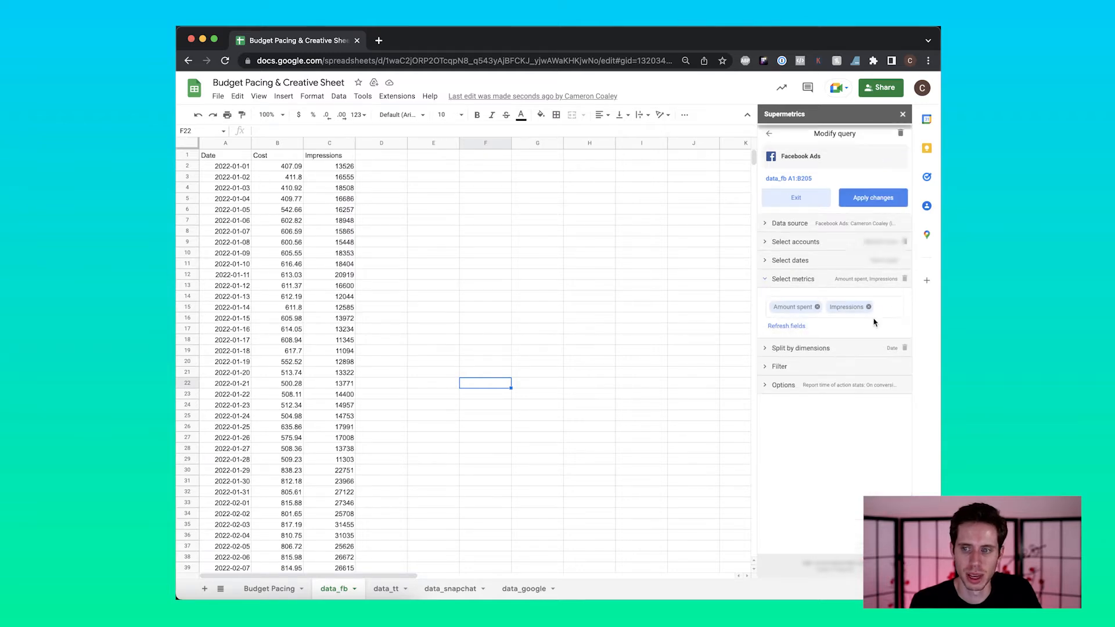
pyautogui.click(869, 307)
pyautogui.click(881, 198)
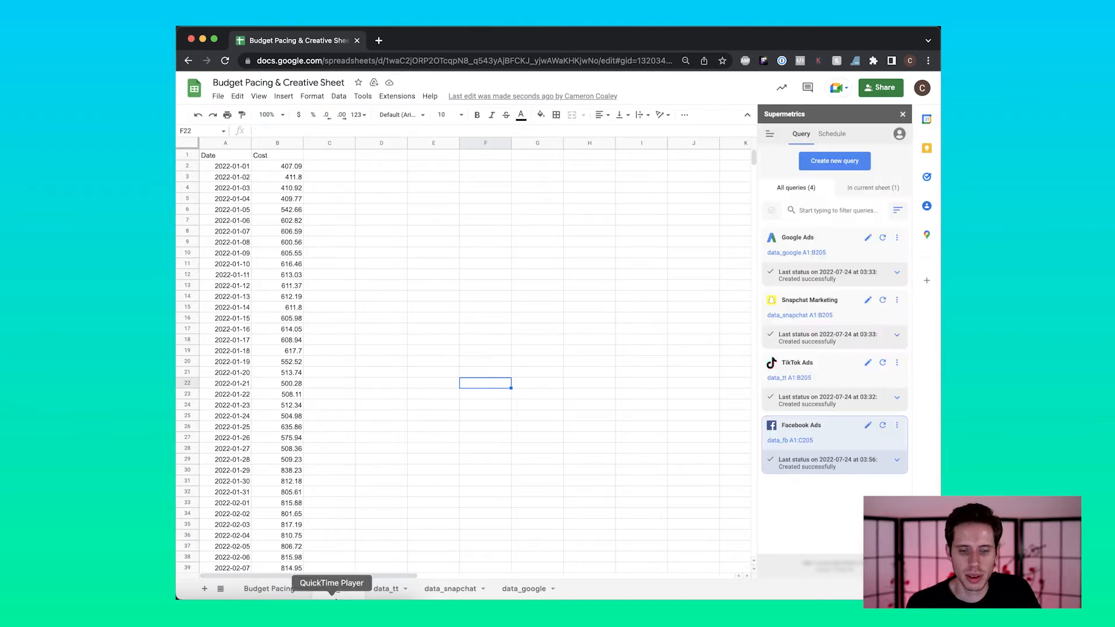
# Review the TikTok Ads and Snapchat Marketing query setups with their data sheets, and go back to the data_fb sheet
pyautogui.click(394, 588)
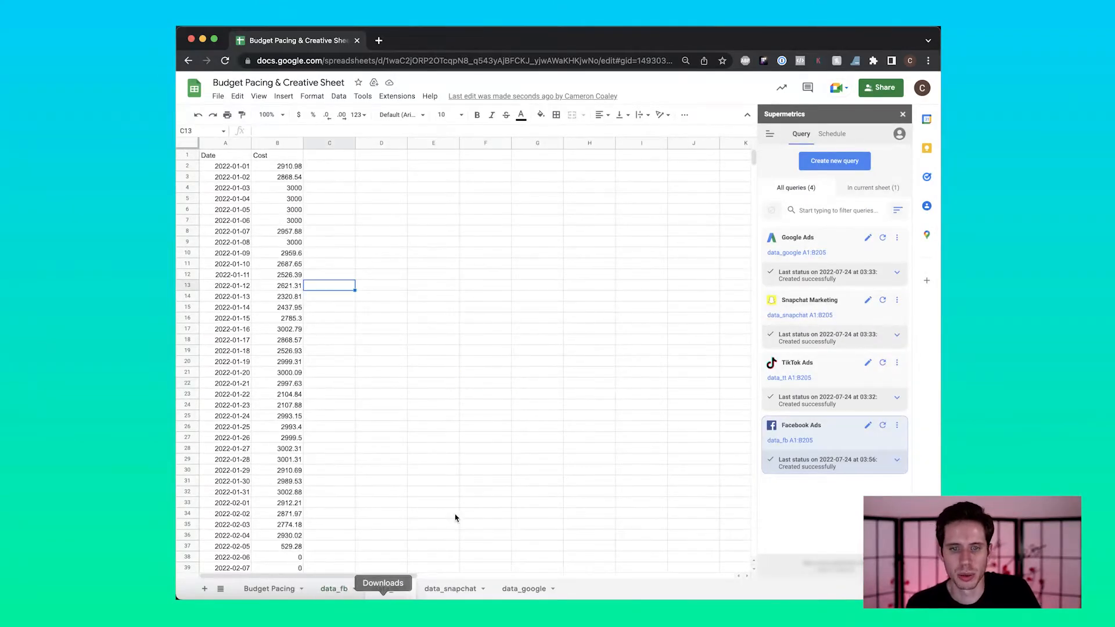
pyautogui.click(867, 363)
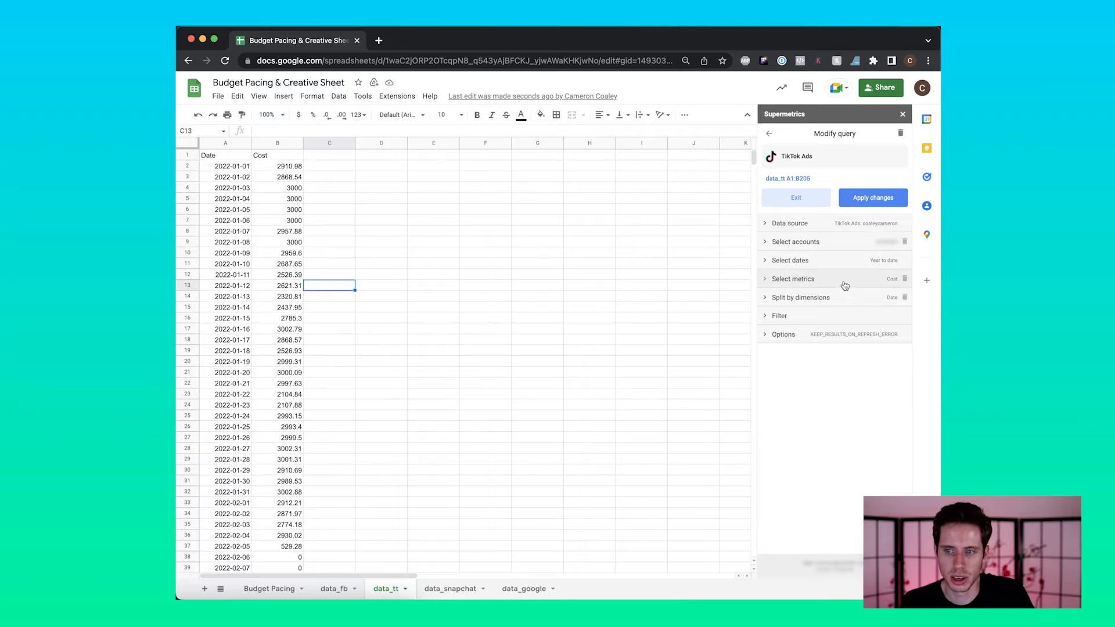
pyautogui.click(458, 593)
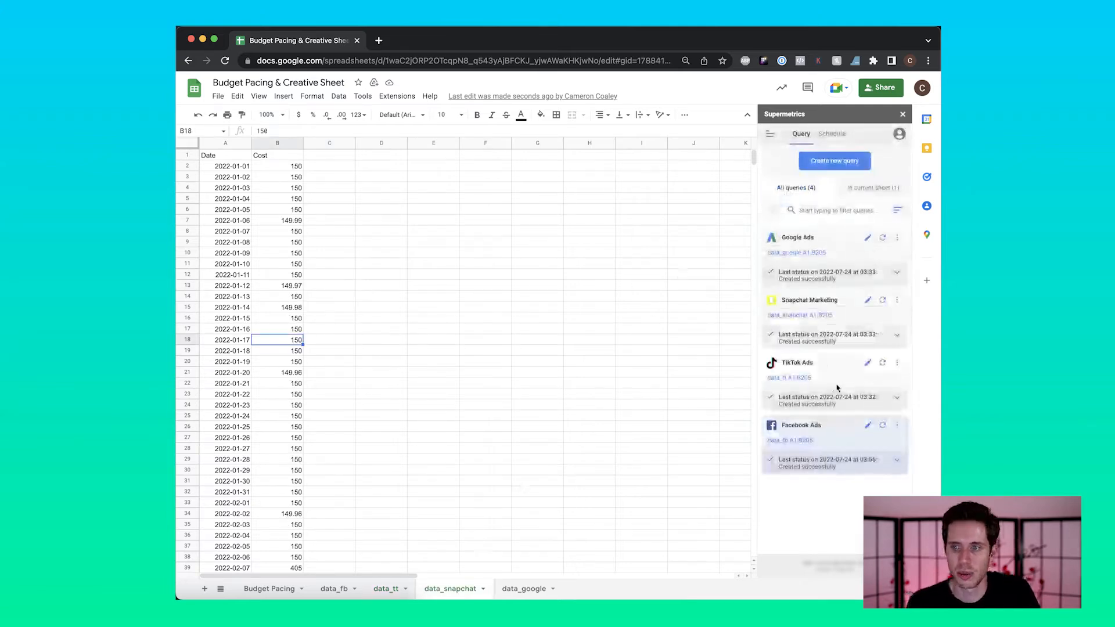
pyautogui.click(866, 304)
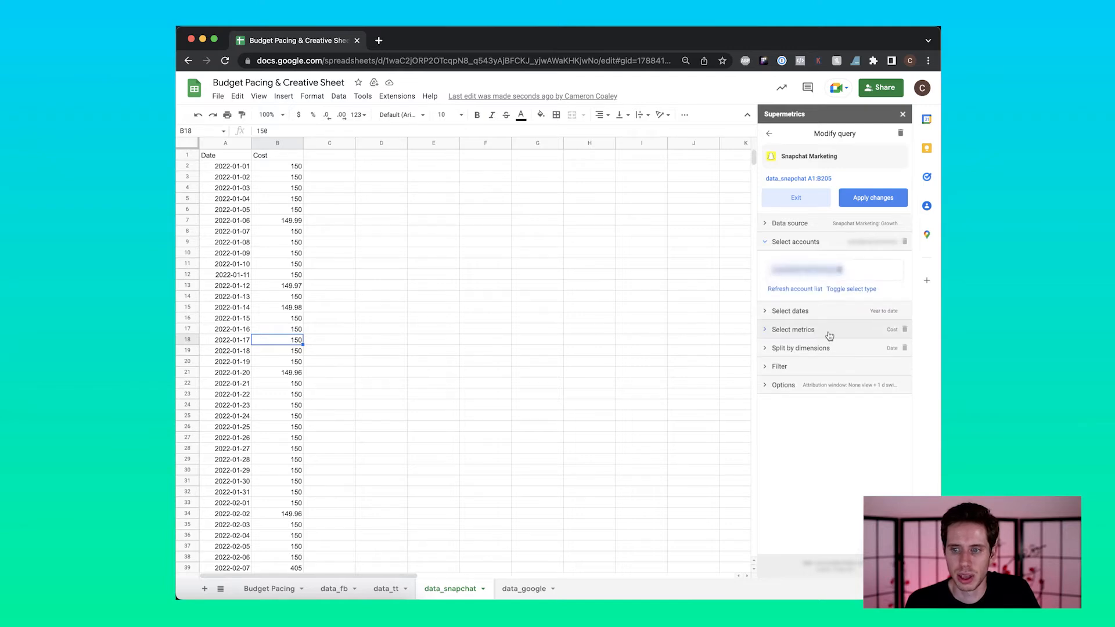
pyautogui.click(770, 133)
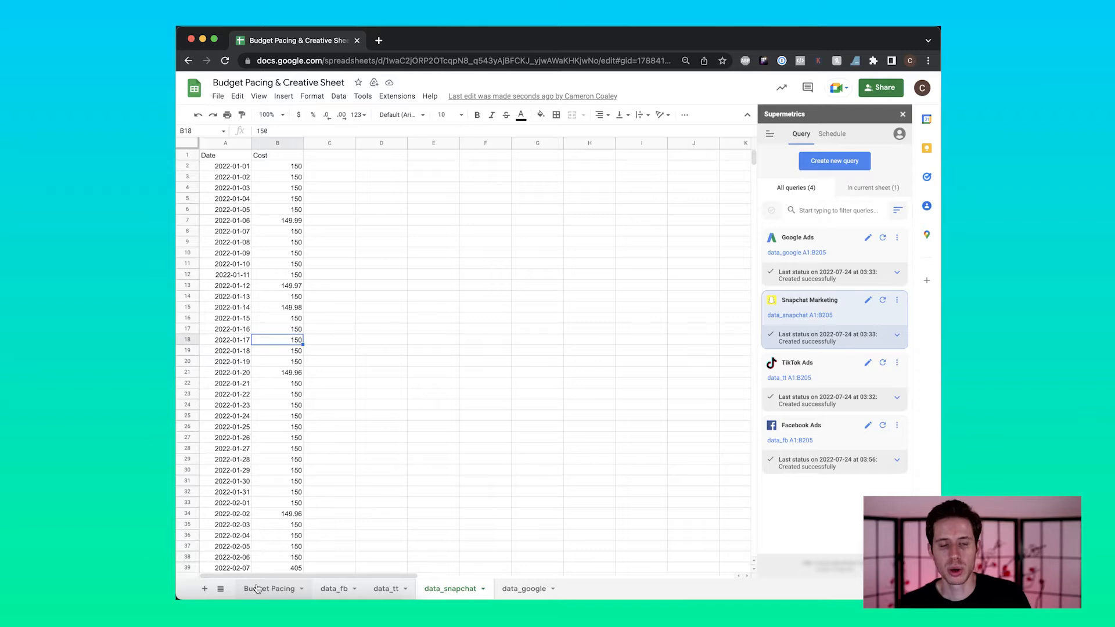
pyautogui.click(327, 590)
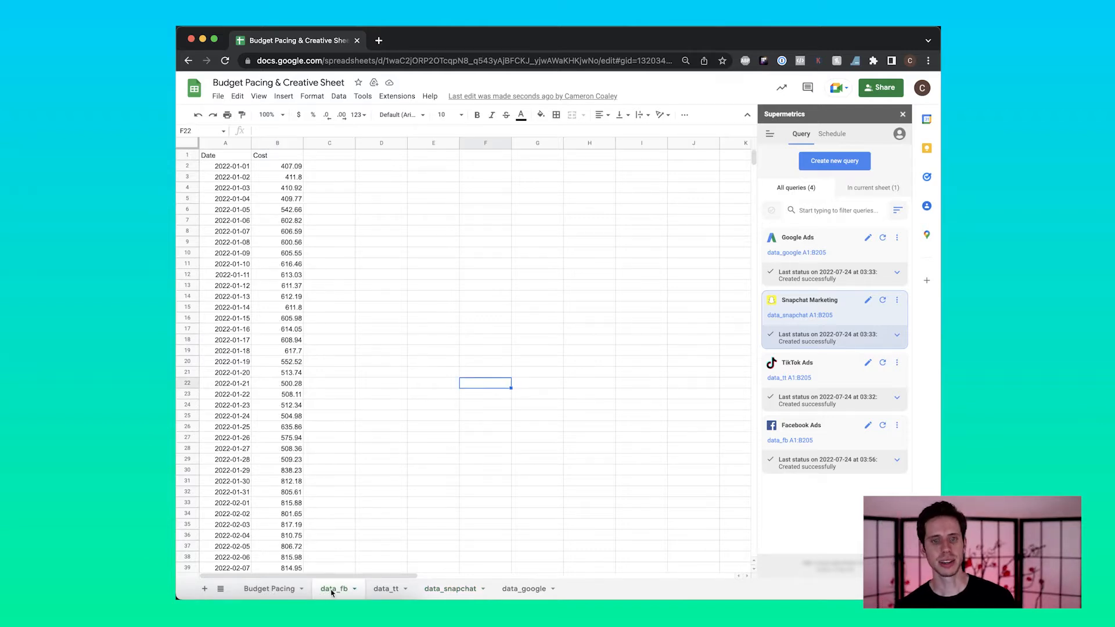
# Enter =VLOOKUP(A3,data_fb!A:B,2,false) in cell C3 of the Budget Pacing sheet to look up Facebook cost by date
pyautogui.click(275, 591)
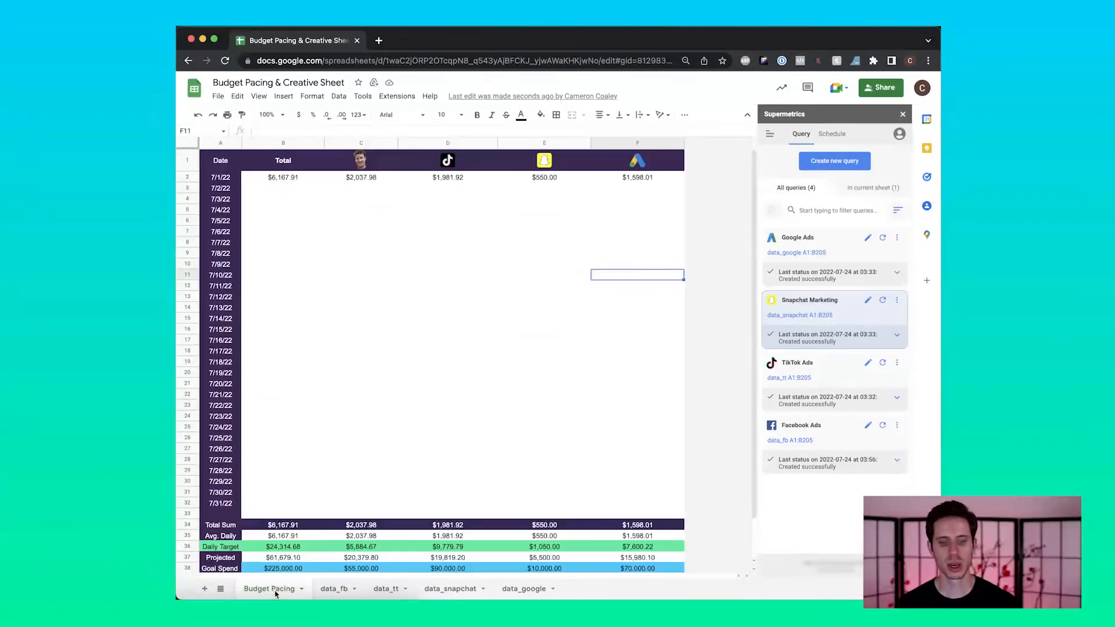
pyautogui.click(372, 189)
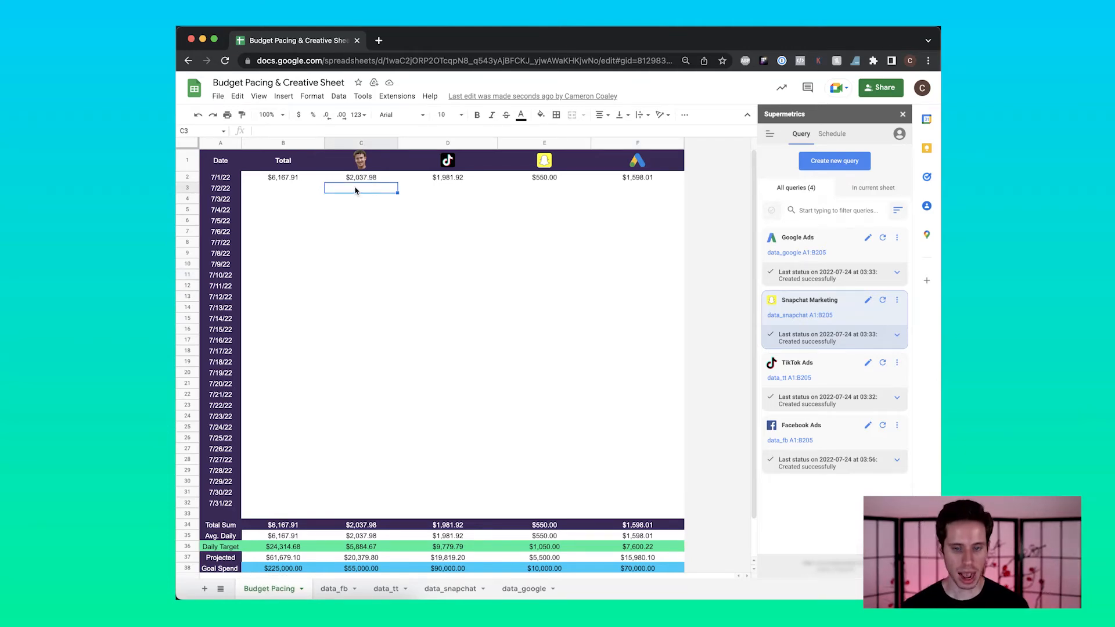
pyautogui.write('=vl')
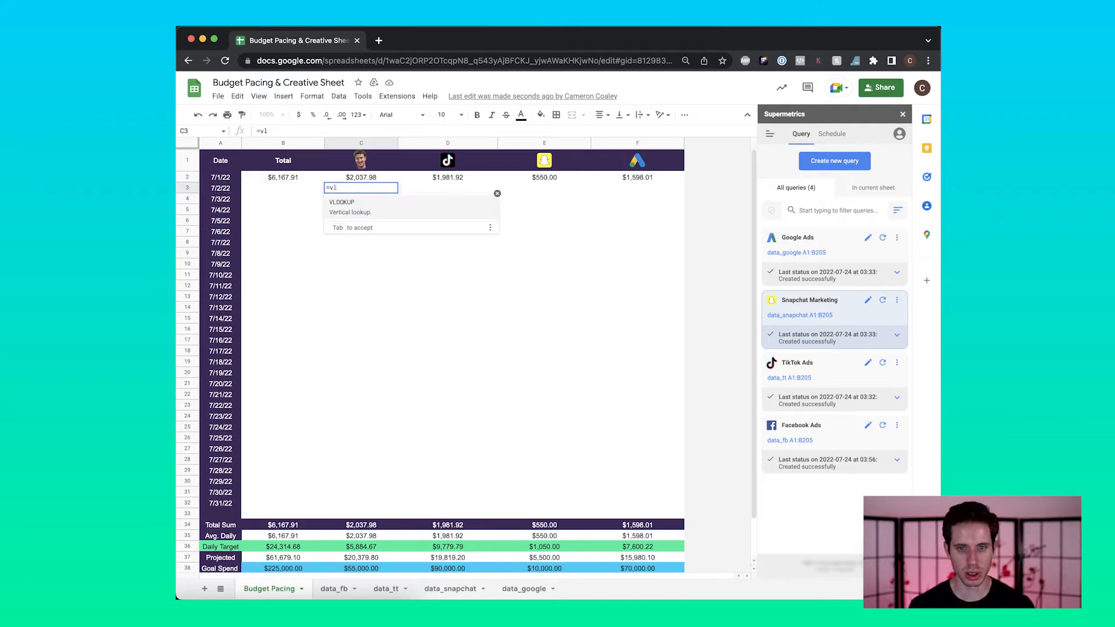
pyautogui.press('Tab')
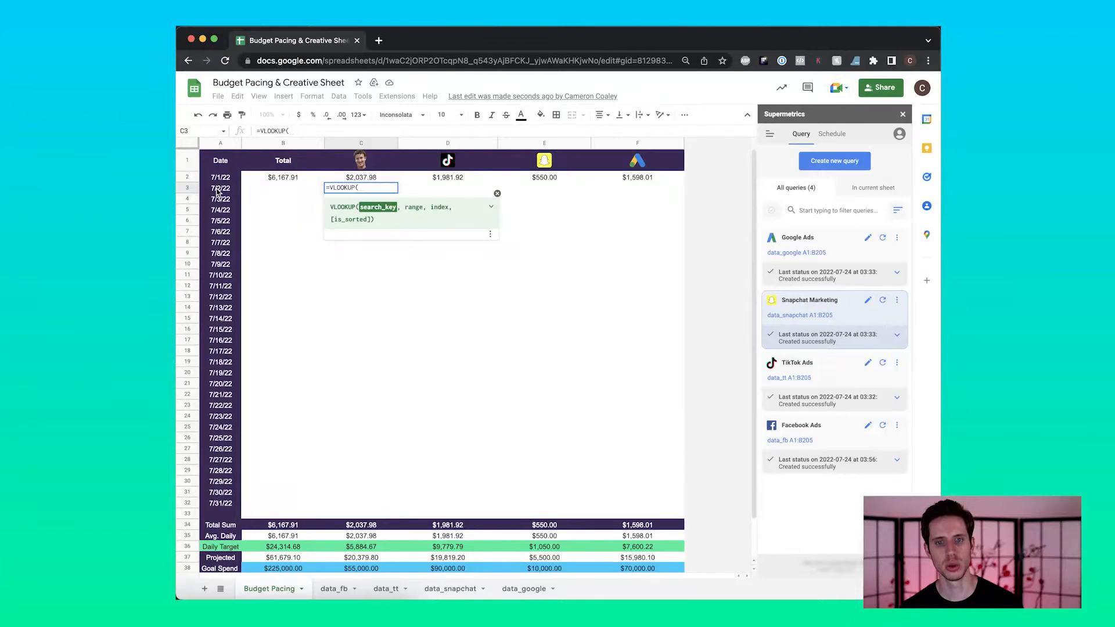
pyautogui.click(217, 192)
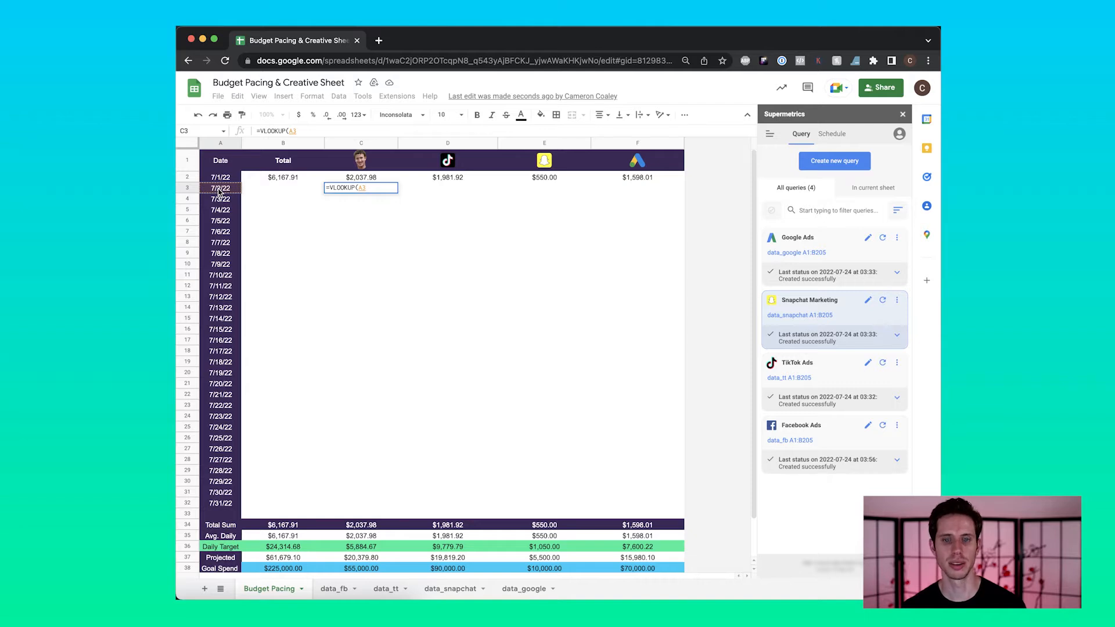
pyautogui.click(335, 589)
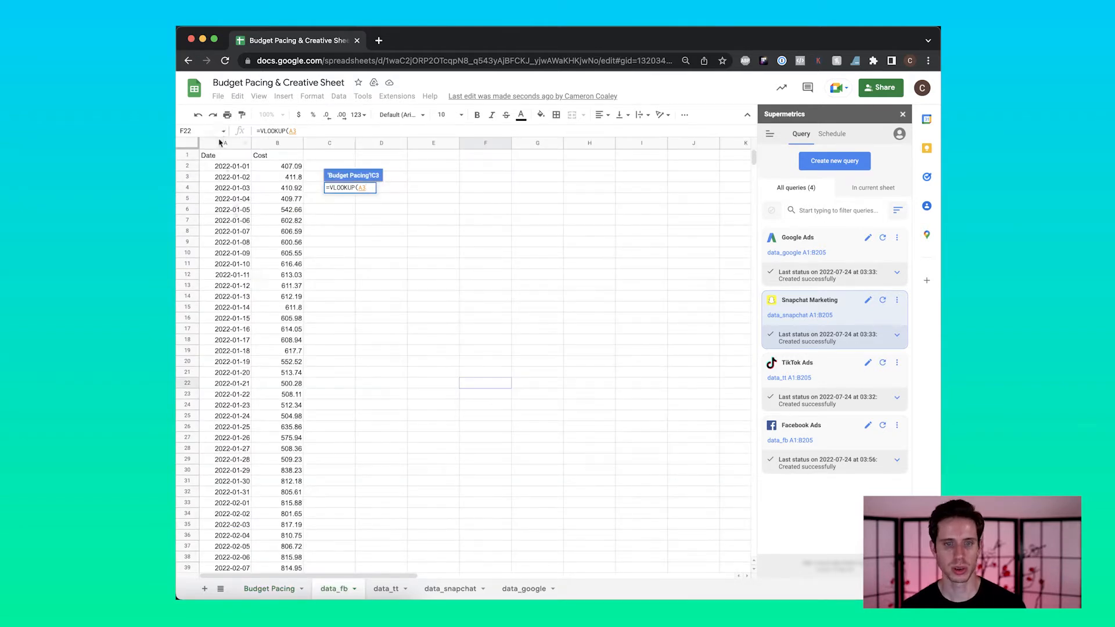
pyautogui.write(',')
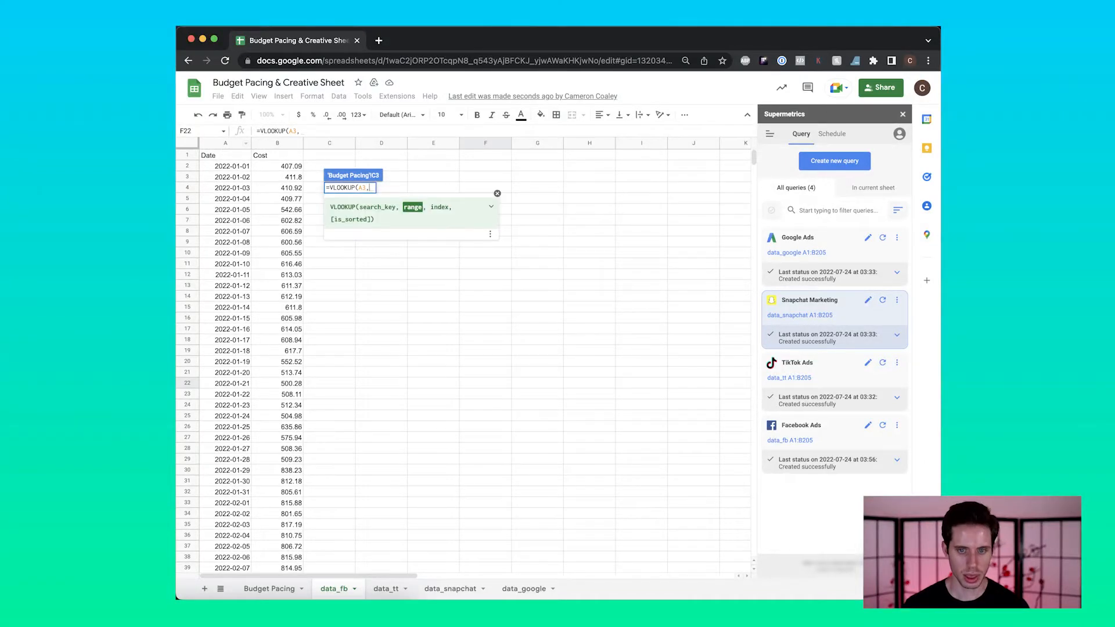
pyautogui.moveTo(221, 146); pyautogui.dragTo(277, 146)
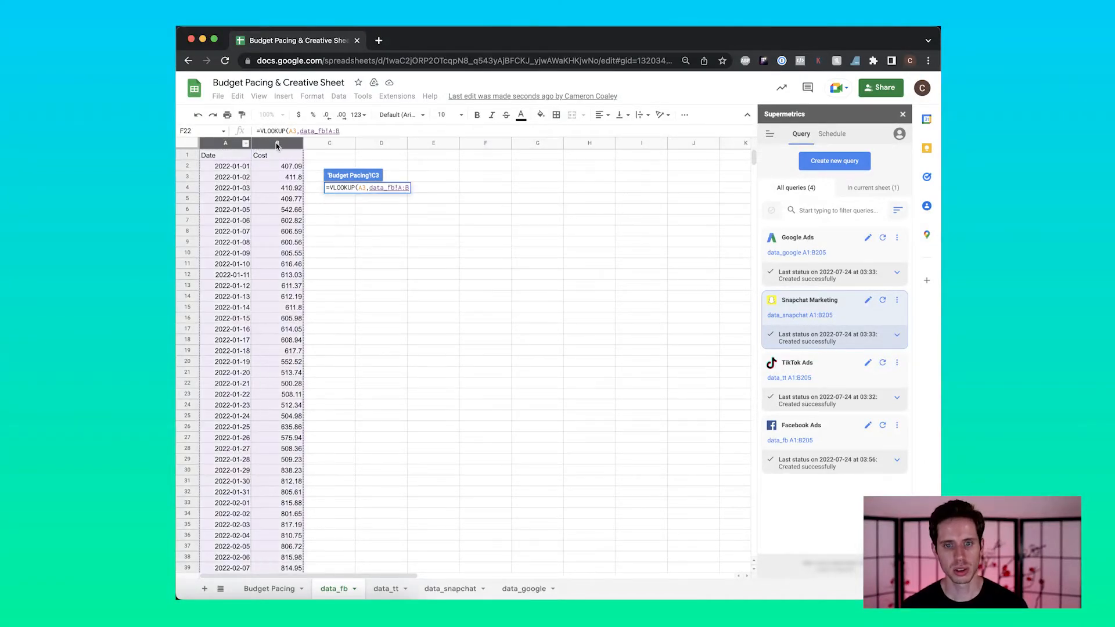
pyautogui.write(',')
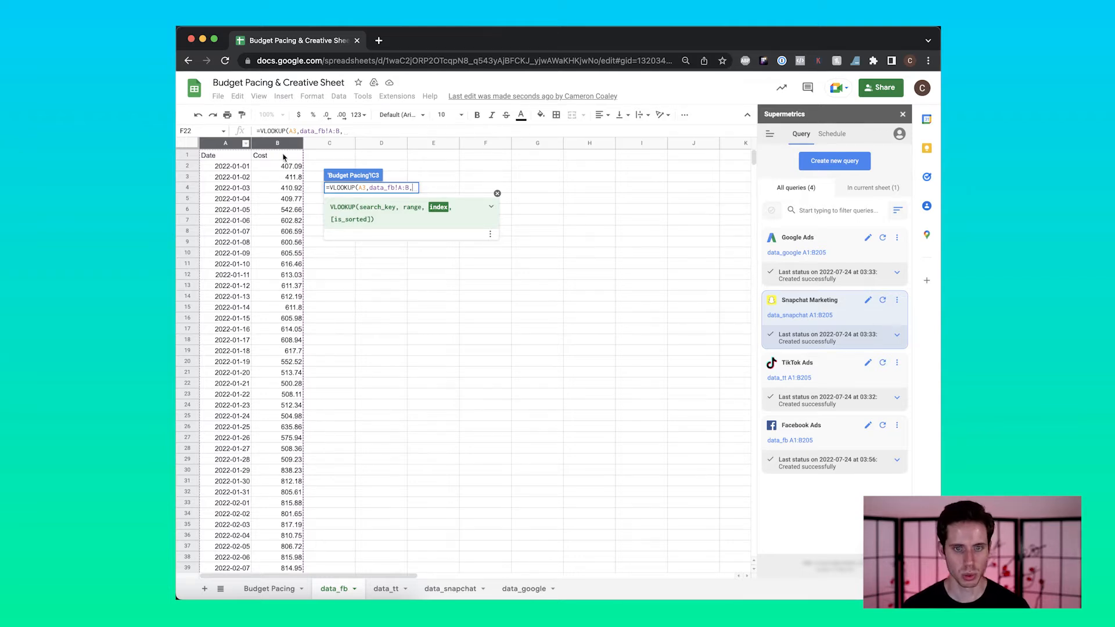
pyautogui.write('2')
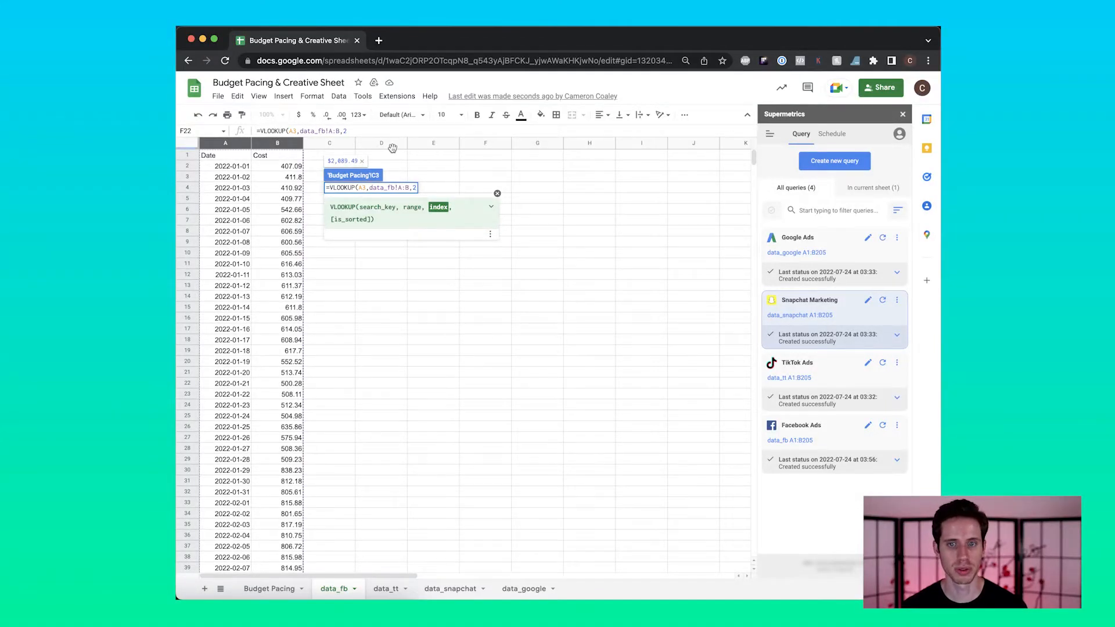
pyautogui.write(',')
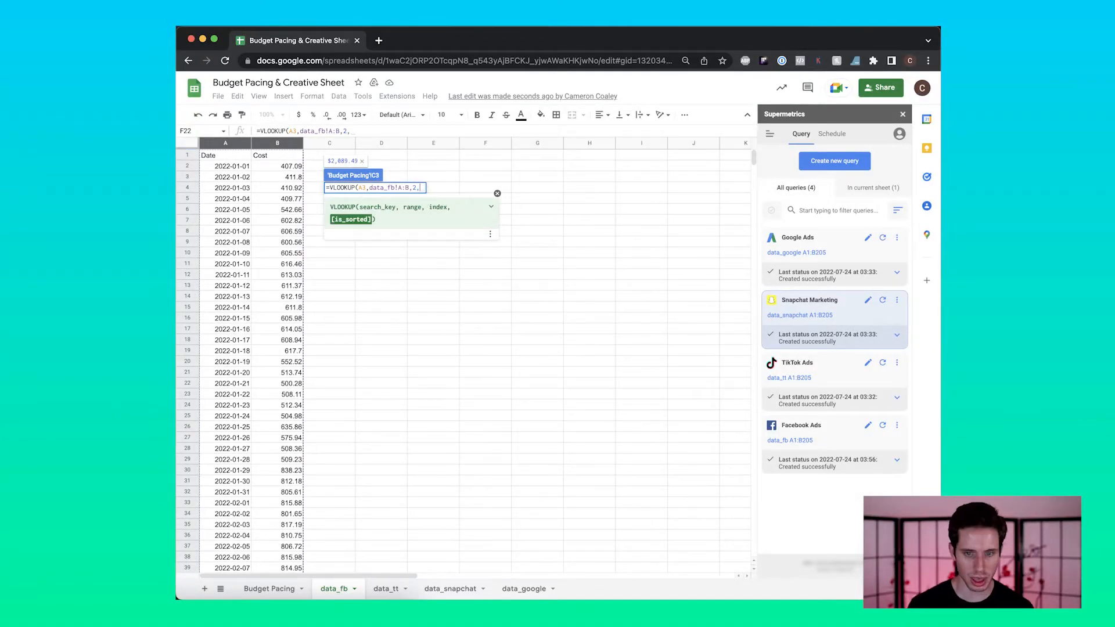
pyautogui.write('false')
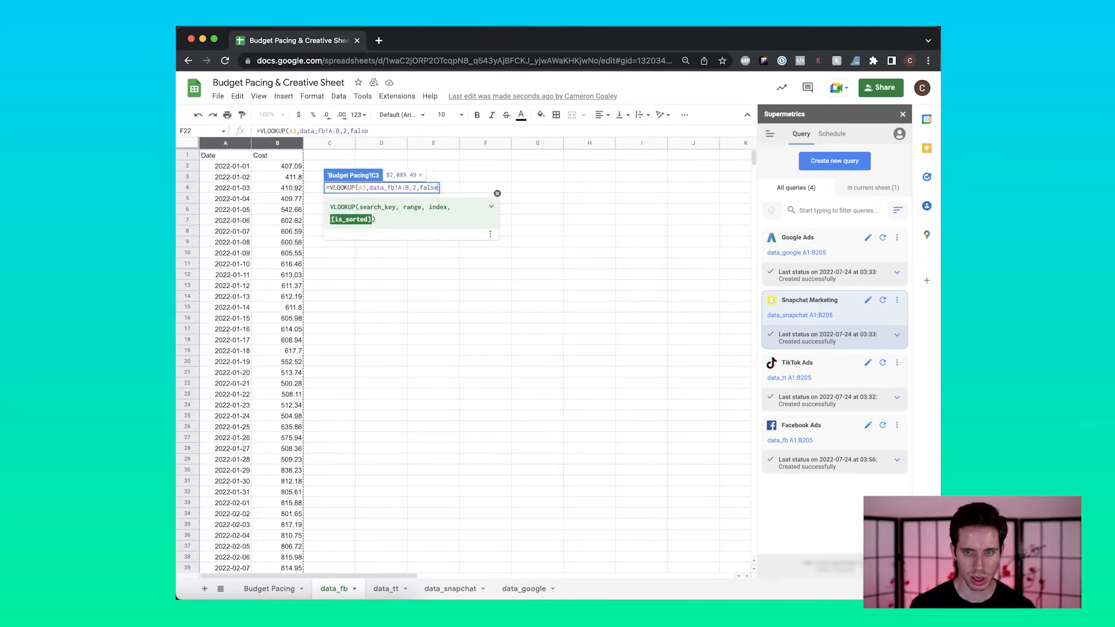
pyautogui.press('Return')
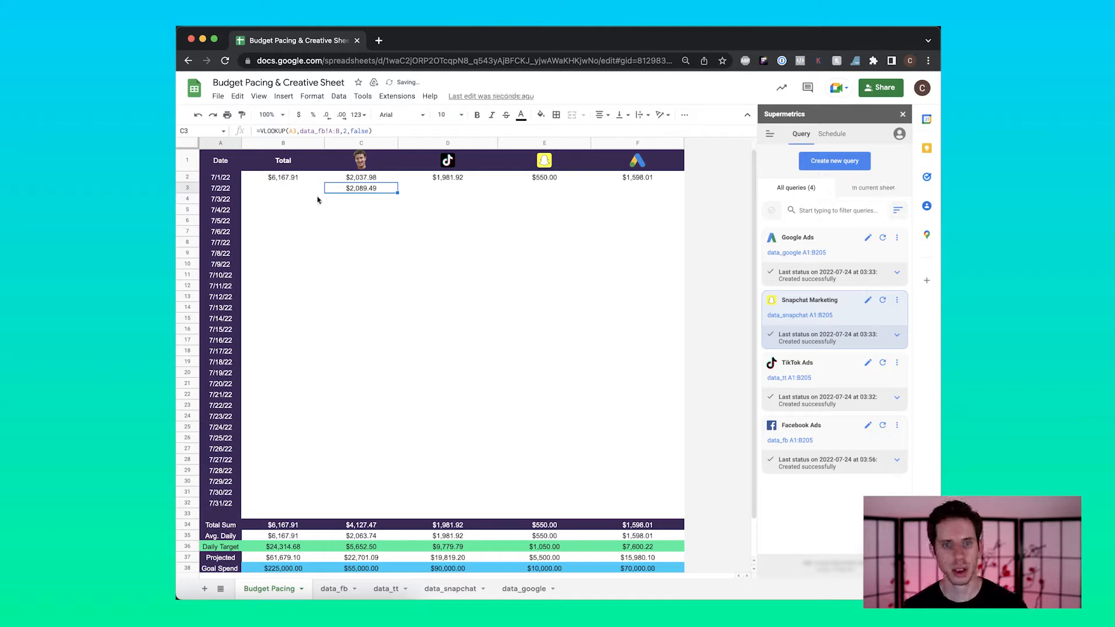
pyautogui.click(259, 130)
pyautogui.write('iferror')
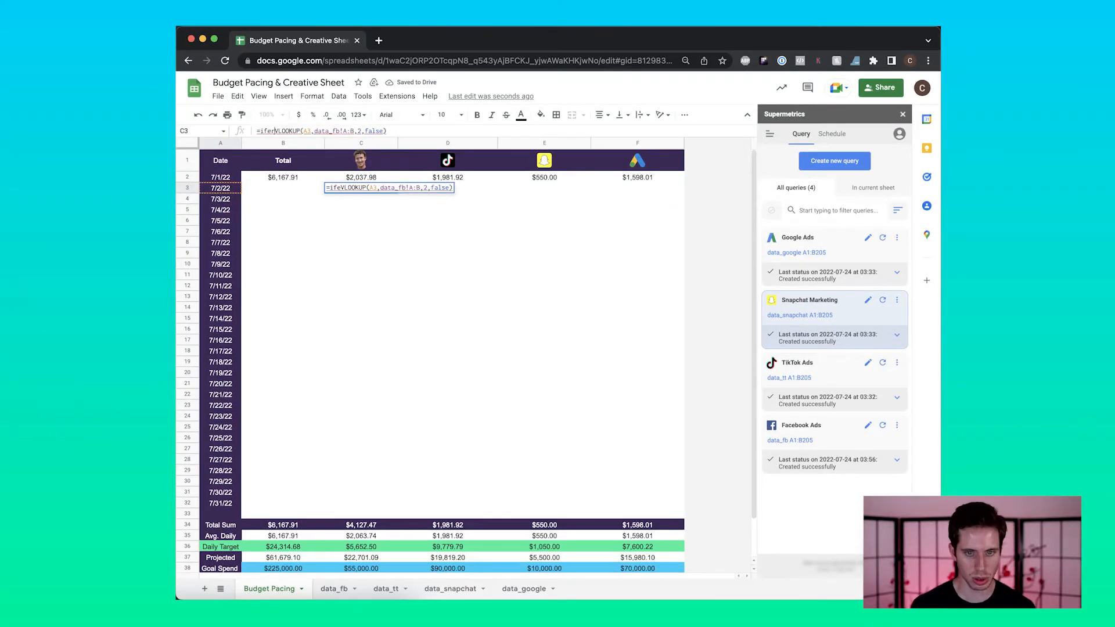
pyautogui.press('Escape')
# Fill the TikTok, Snapchat and Google Ads lookup formulas from row 2 down through the 7/31/22 row, and check the summary rows
pyautogui.click(452, 178)
pyautogui.moveTo(497, 182); pyautogui.dragTo(497, 497)
pyautogui.click(586, 228)
pyautogui.moveTo(468, 181); pyautogui.dragTo(614, 470)
pyautogui.click(519, 452)
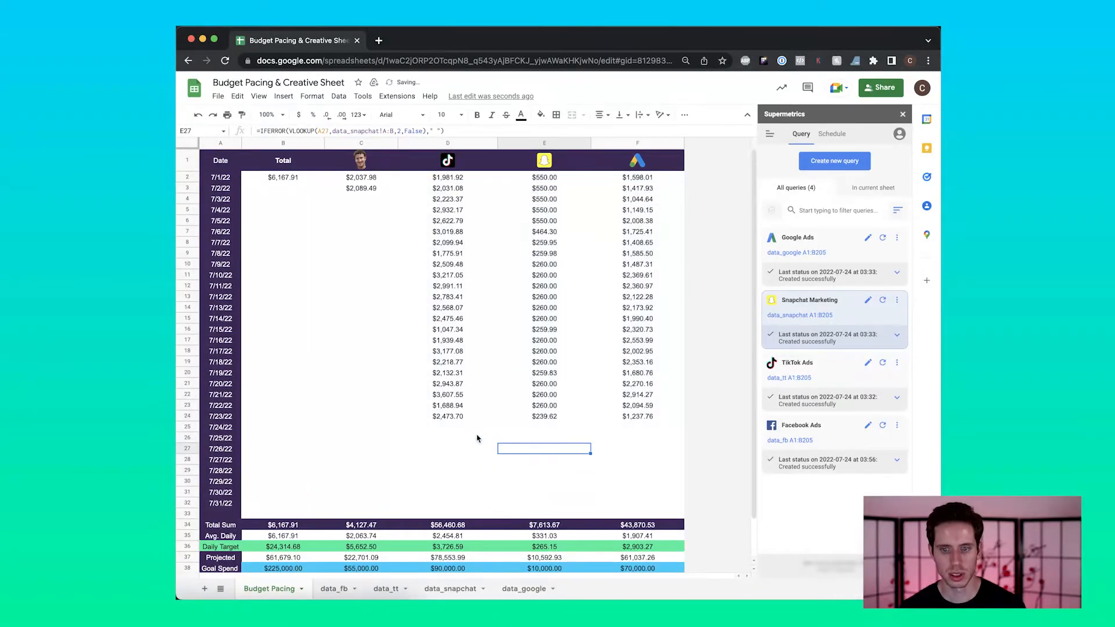
pyautogui.click(412, 426)
pyautogui.scroll(-2, 504, 486)
pyautogui.moveTo(463, 524); pyautogui.dragTo(465, 485)
pyautogui.click(462, 405)
pyautogui.scroll(1, 415, 320)
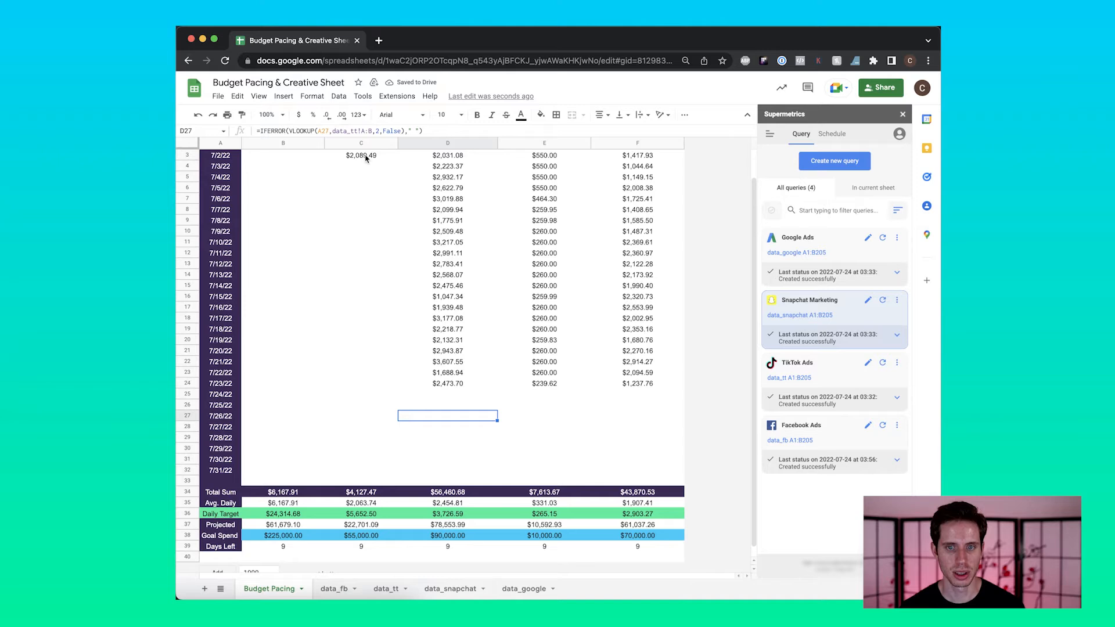
# Fill the plain VLOOKUP formula from C3 down the Facebook column to 7/31/22, and inspect the future dates, Daily Target and Total Sum
pyautogui.click(366, 156)
pyautogui.moveTo(395, 160); pyautogui.dragTo(387, 474)
pyautogui.click(367, 406)
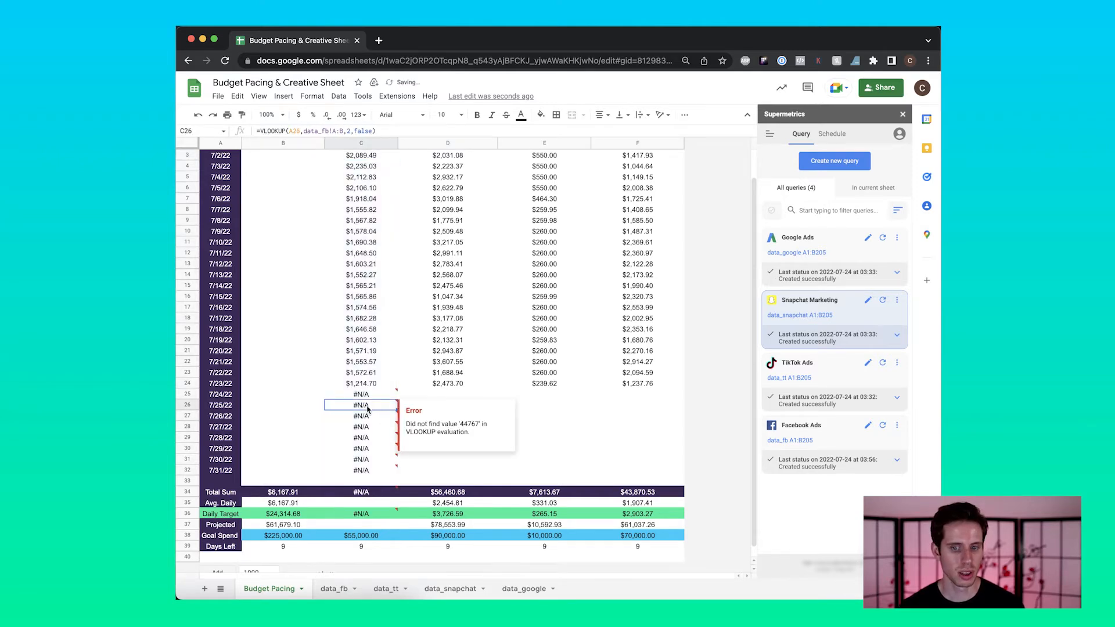
pyautogui.click(527, 397)
pyautogui.click(375, 515)
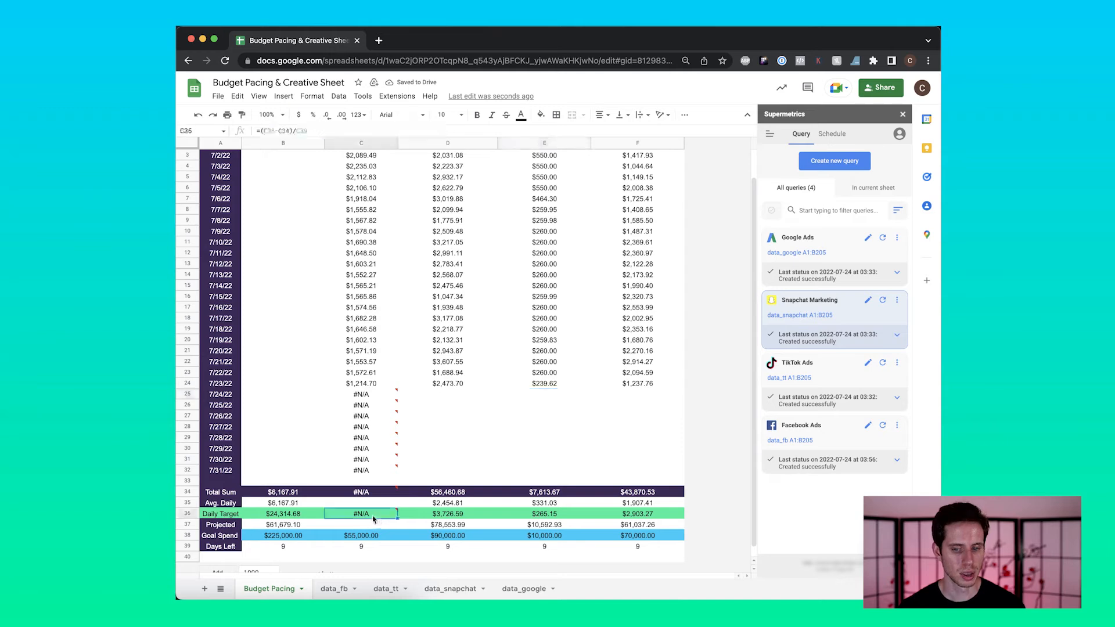
pyautogui.click(371, 493)
pyautogui.scroll(1, 366, 348)
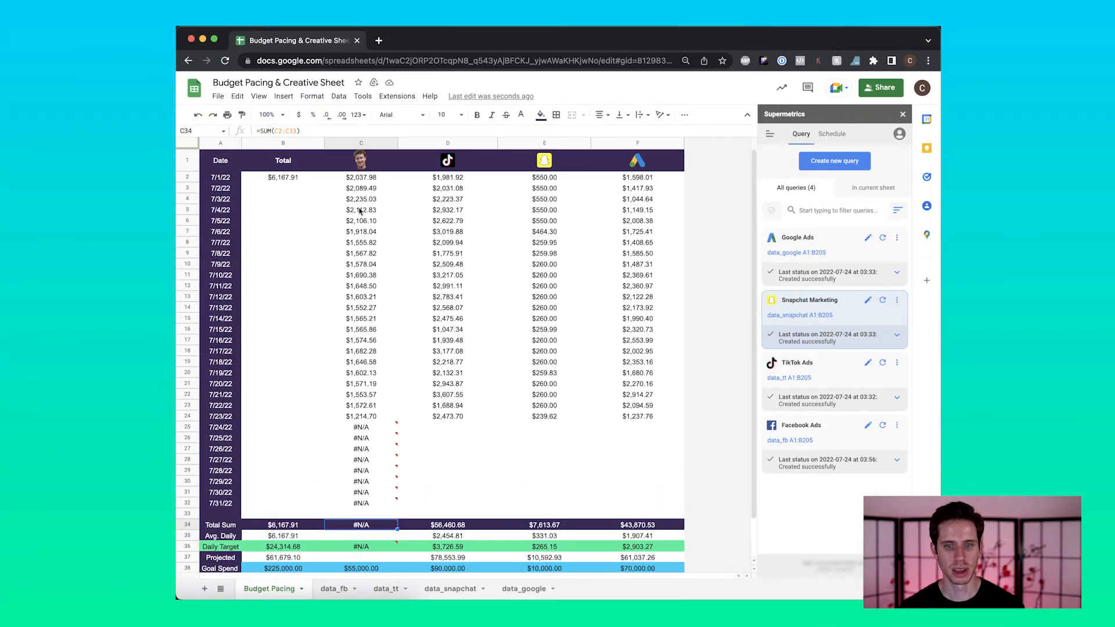
# Fill the Facebook IFERROR lookup from C2 down to C32, and fill the Total formula from B2 down the July dates
pyautogui.click(363, 180)
pyautogui.moveTo(402, 334); pyautogui.dragTo(397, 505)
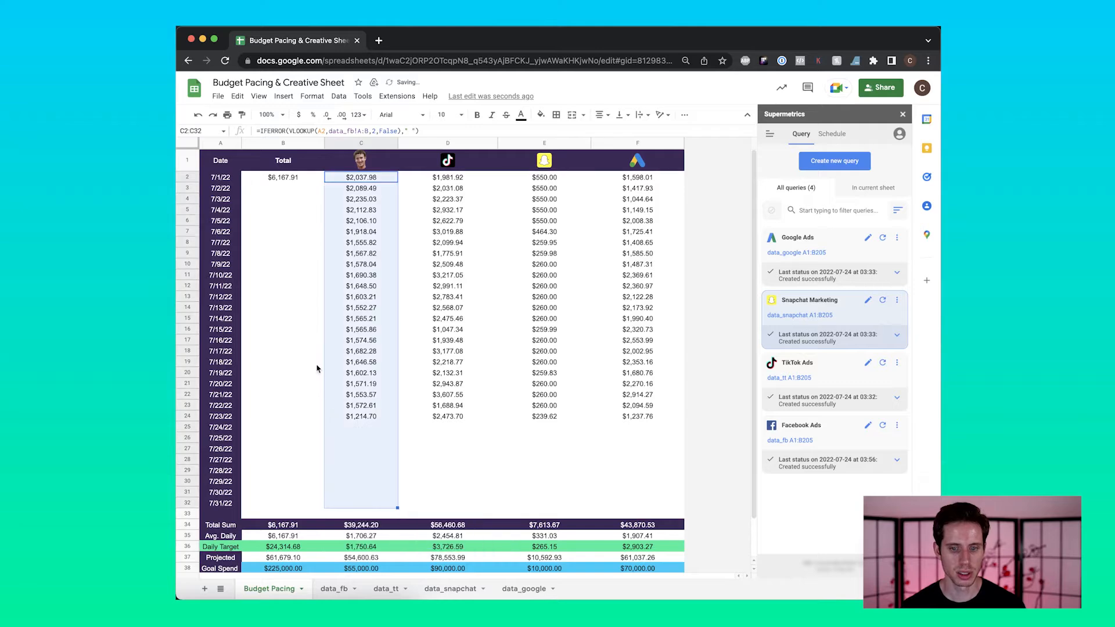
pyautogui.click(284, 179)
pyautogui.moveTo(321, 215); pyautogui.dragTo(321, 451)
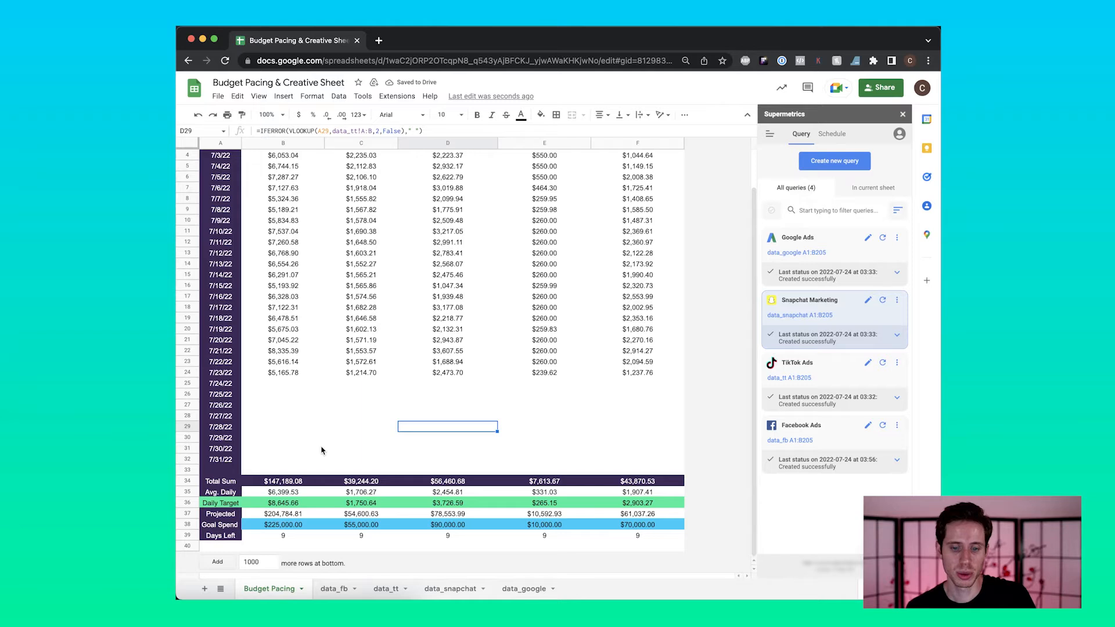
# Inspect the Facebook column's formulas for Daily Target, Total Sum, Avg. Daily and Projected, along with its Goal Spend entry
pyautogui.click(372, 504)
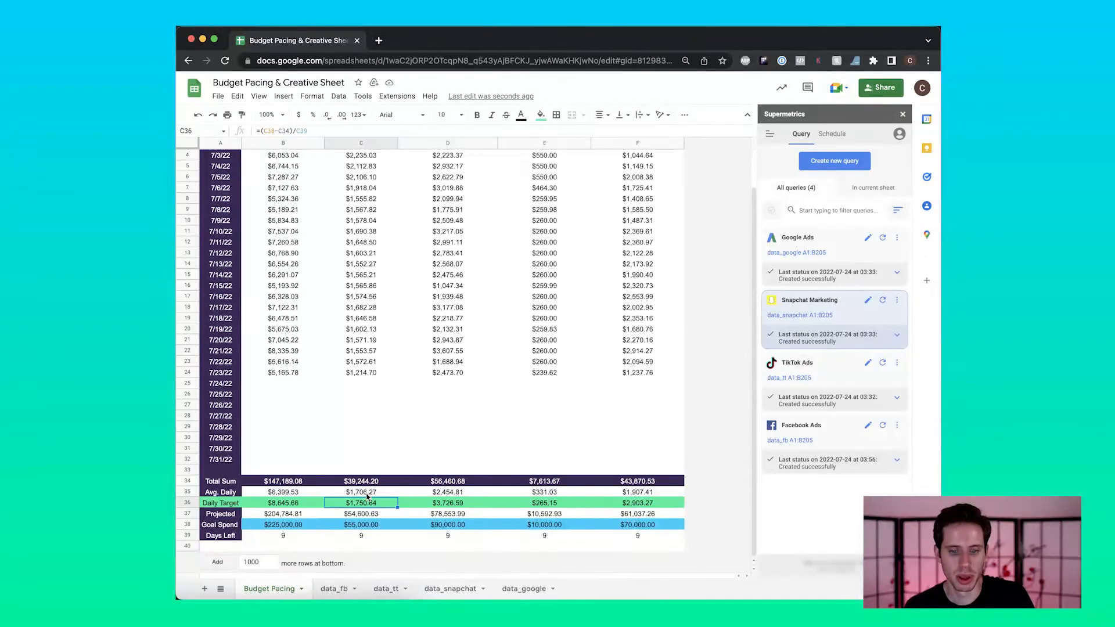
pyautogui.click(362, 482)
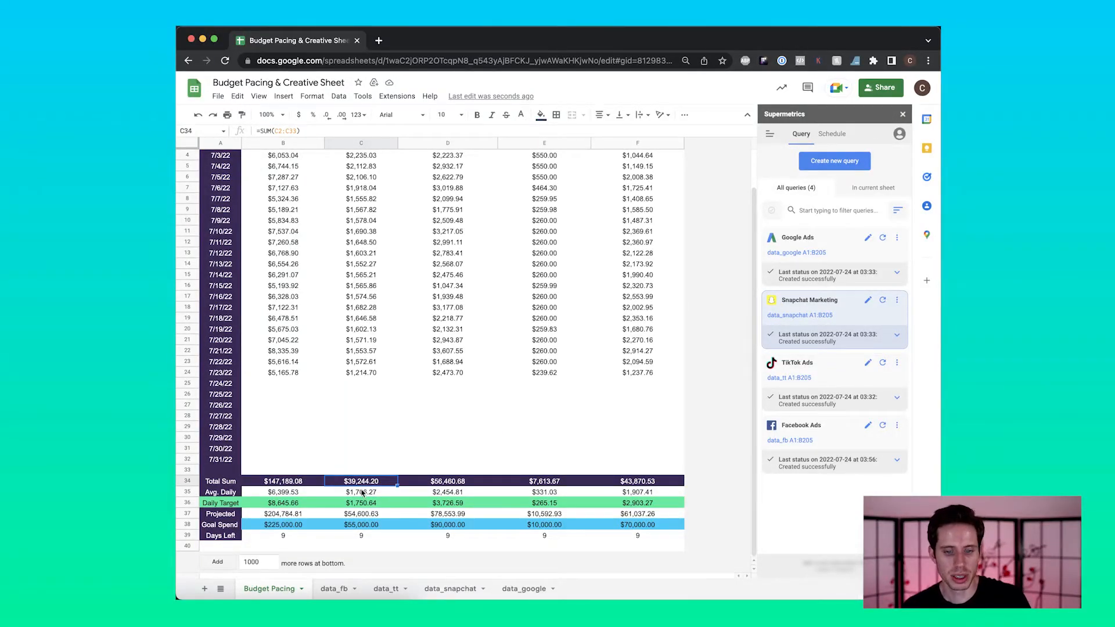
pyautogui.click(362, 493)
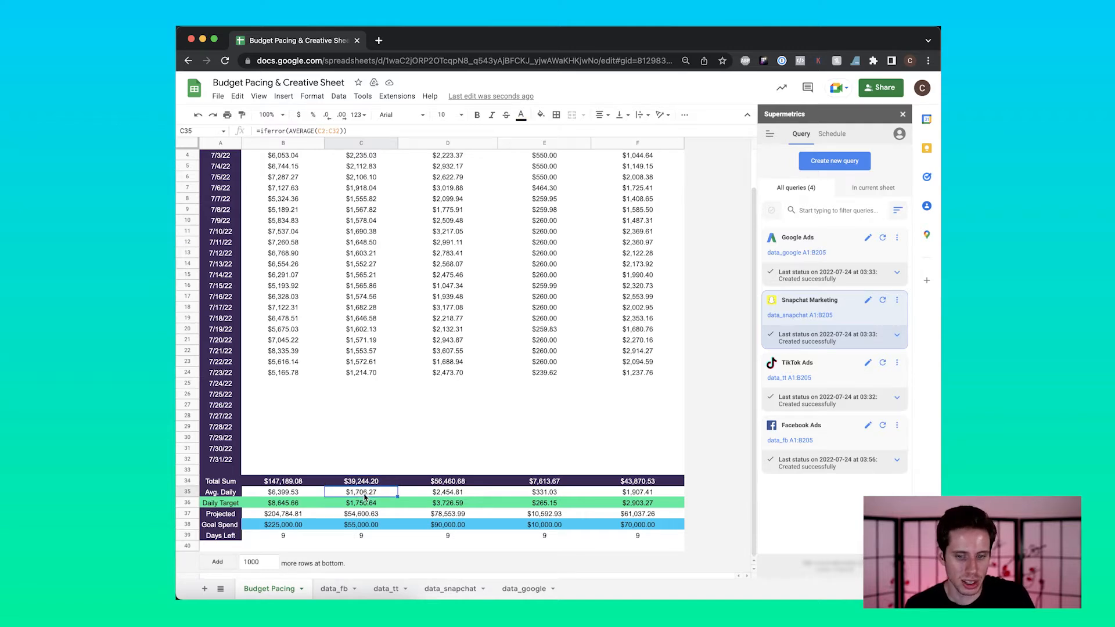
pyautogui.click(362, 526)
pyautogui.click(361, 515)
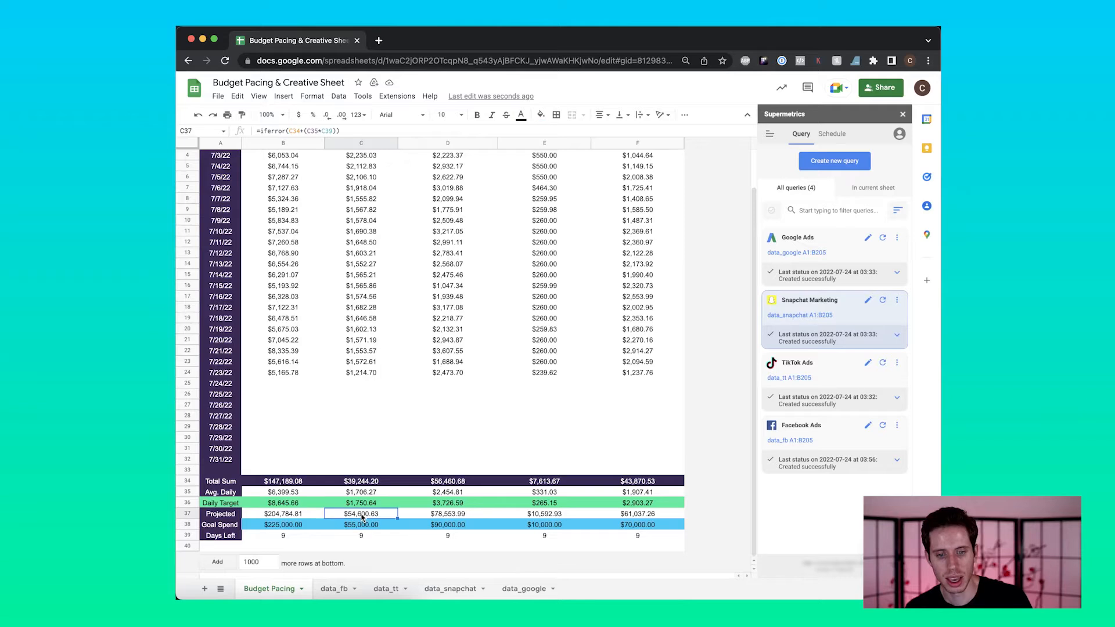
pyautogui.click(366, 493)
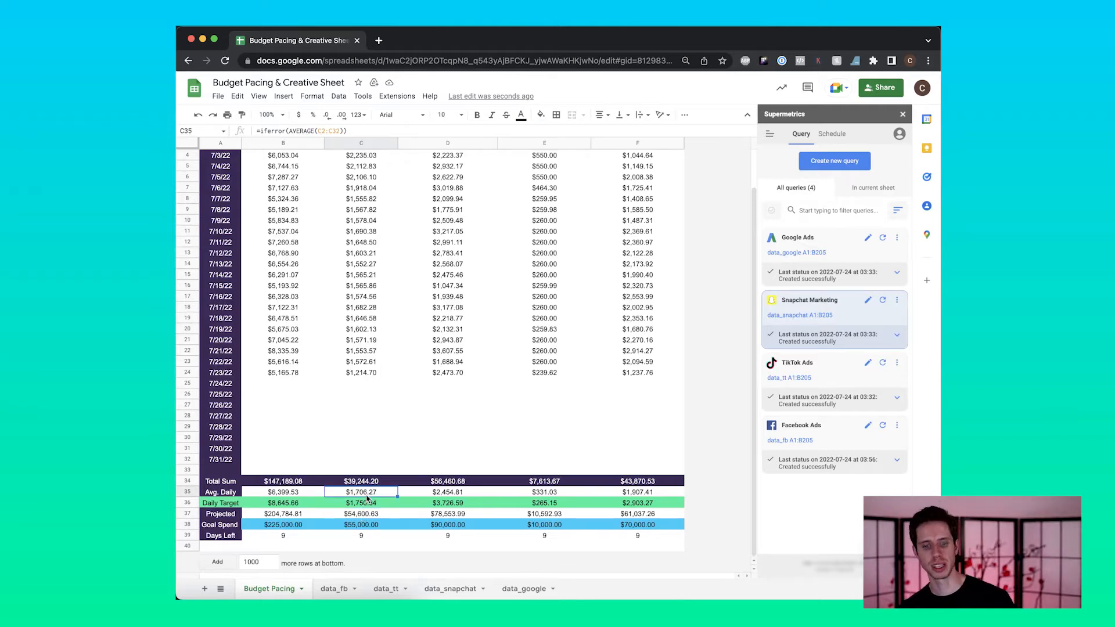
pyautogui.click(359, 525)
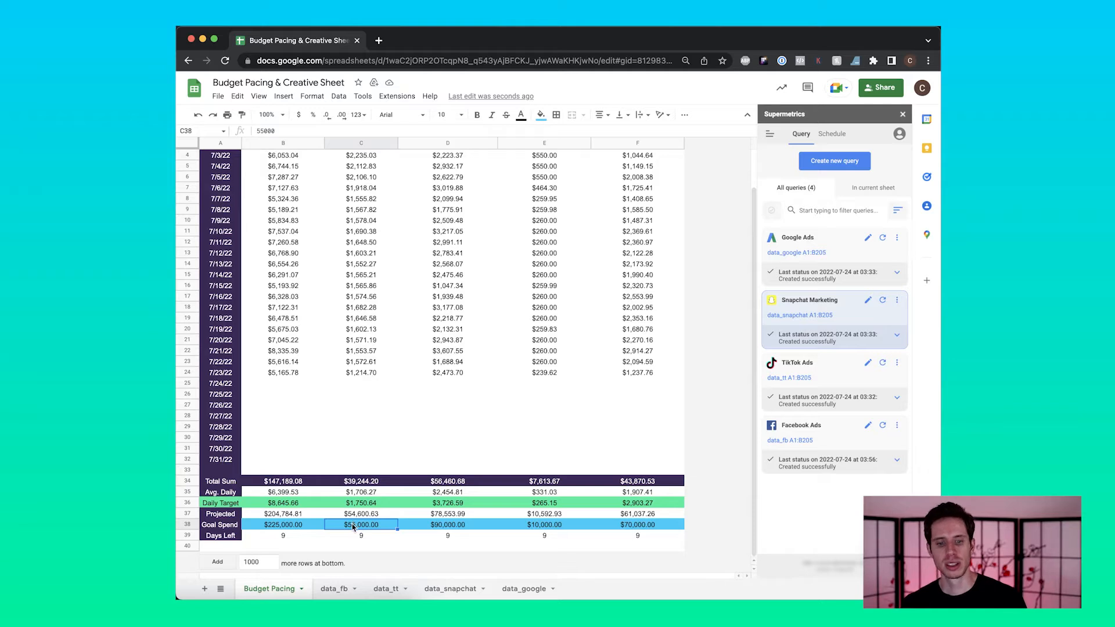
# Try a Facebook Goal Spend of 75,000 in cell C38, and undo the change
pyautogui.moveTo(282, 526); pyautogui.dragTo(657, 528)
pyautogui.click(367, 529)
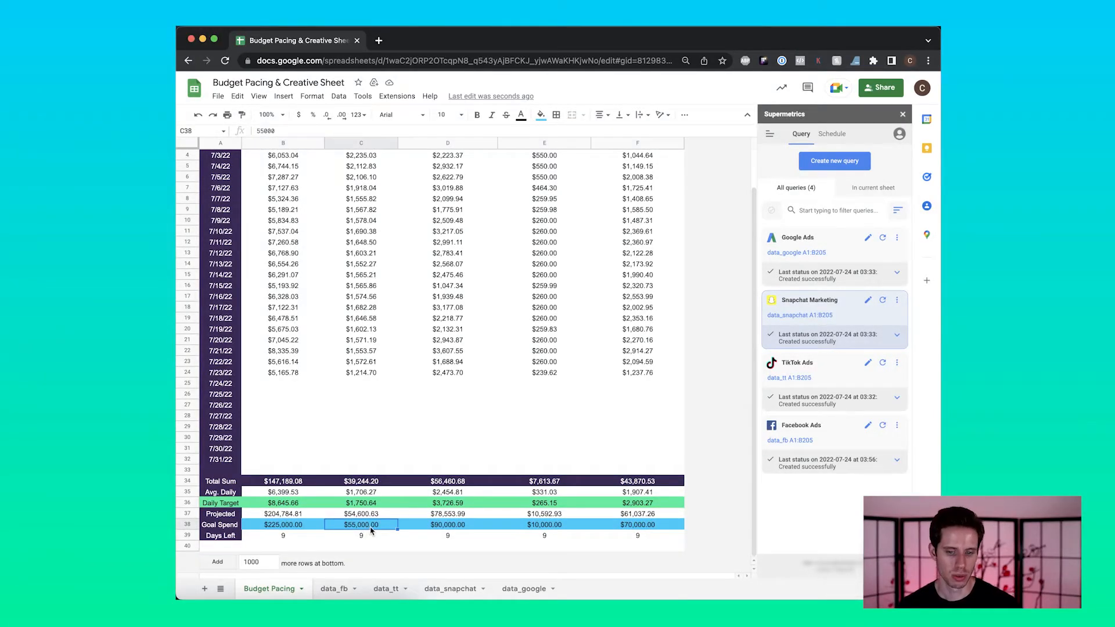
pyautogui.write('75,000')
pyautogui.press('Tab')
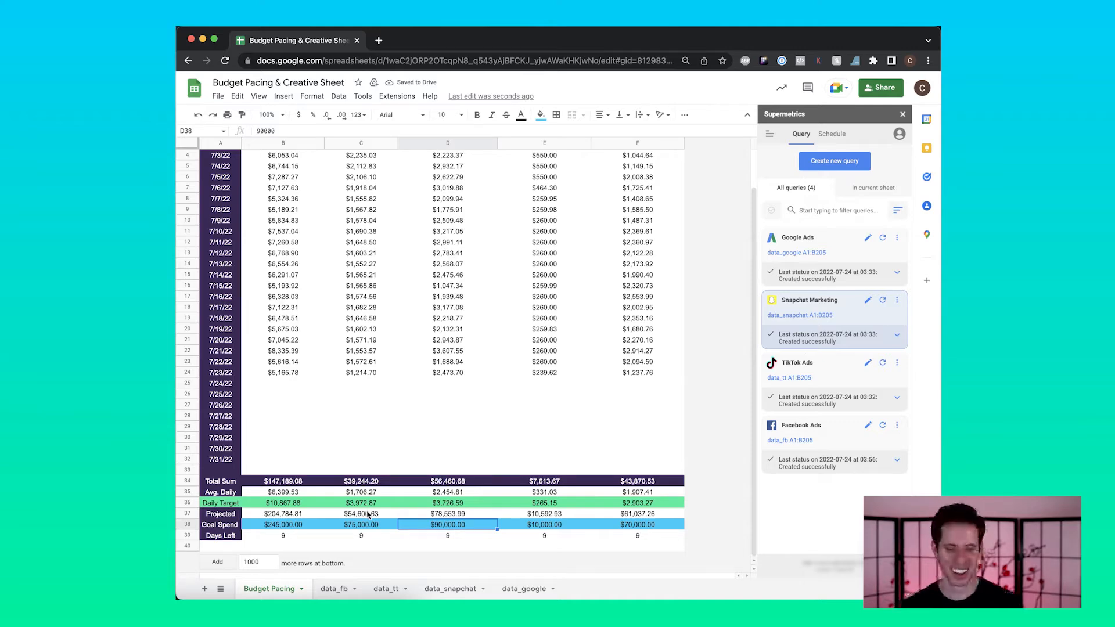
pyautogui.hotkey('ctrl', 'z')
pyautogui.click(395, 428)
pyautogui.scroll(2, 397, 429)
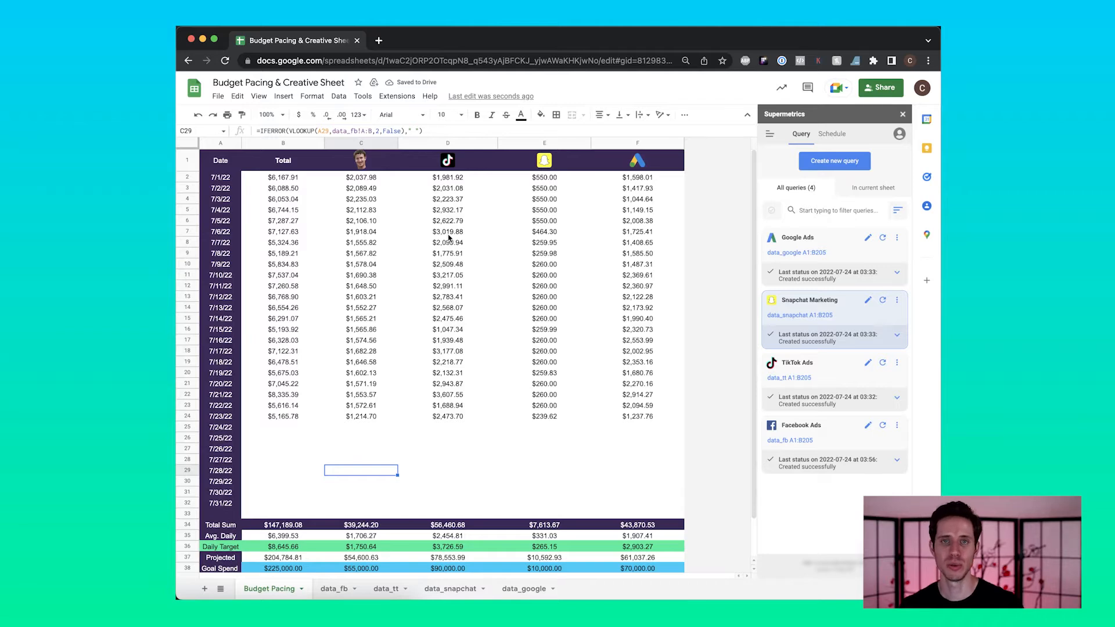
# Delete the existing daily refresh trigger, Trigger 1, from the Supermetrics schedule
pyautogui.click(516, 245)
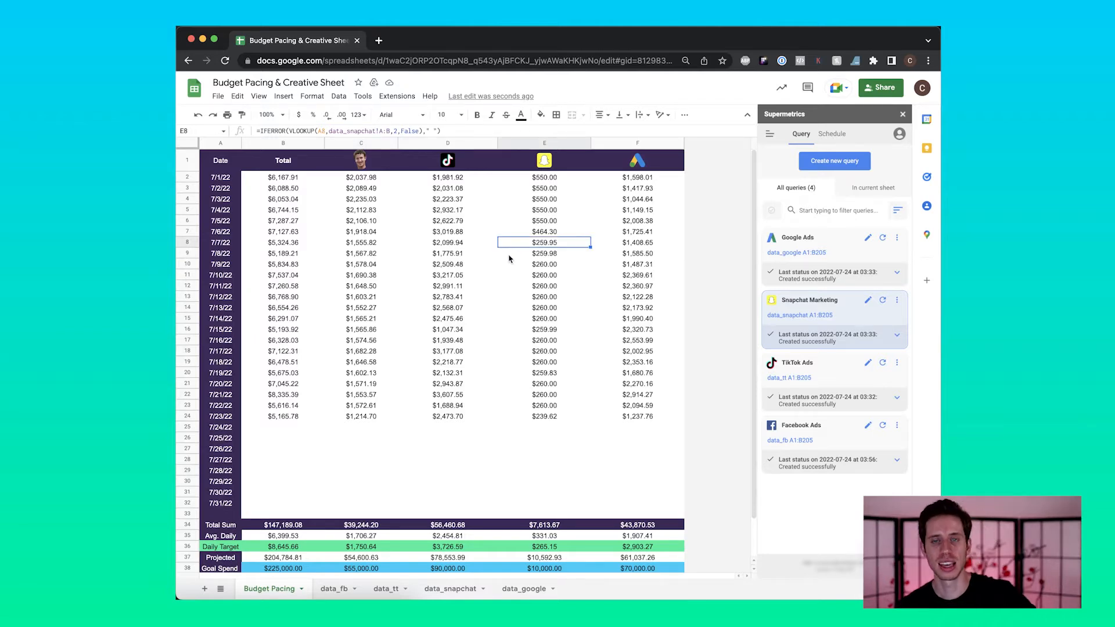
pyautogui.click(829, 144)
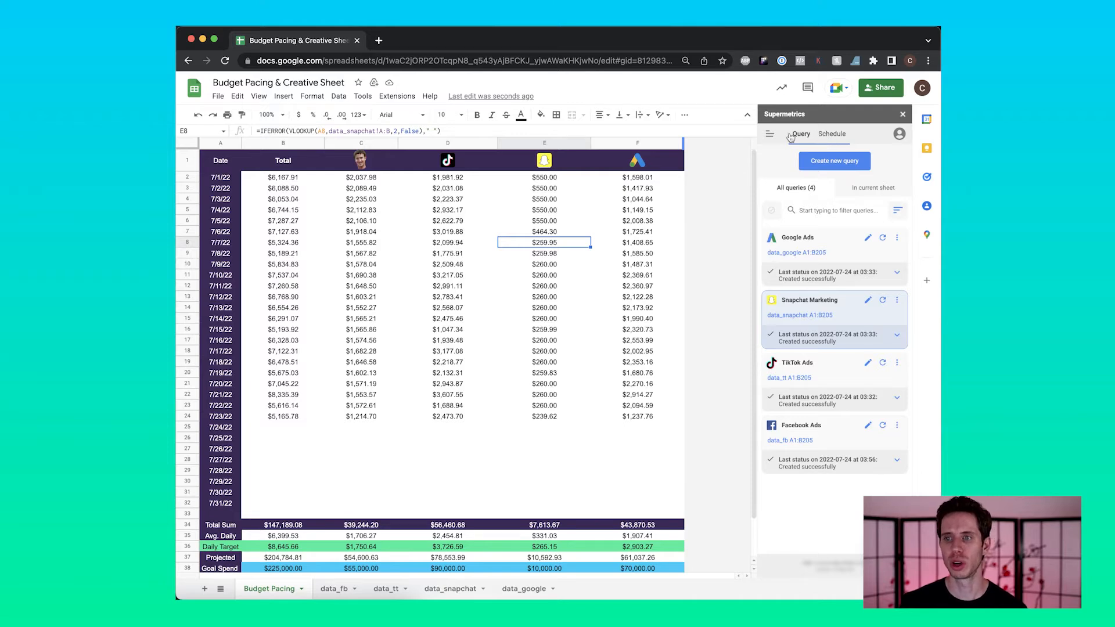
pyautogui.click(836, 137)
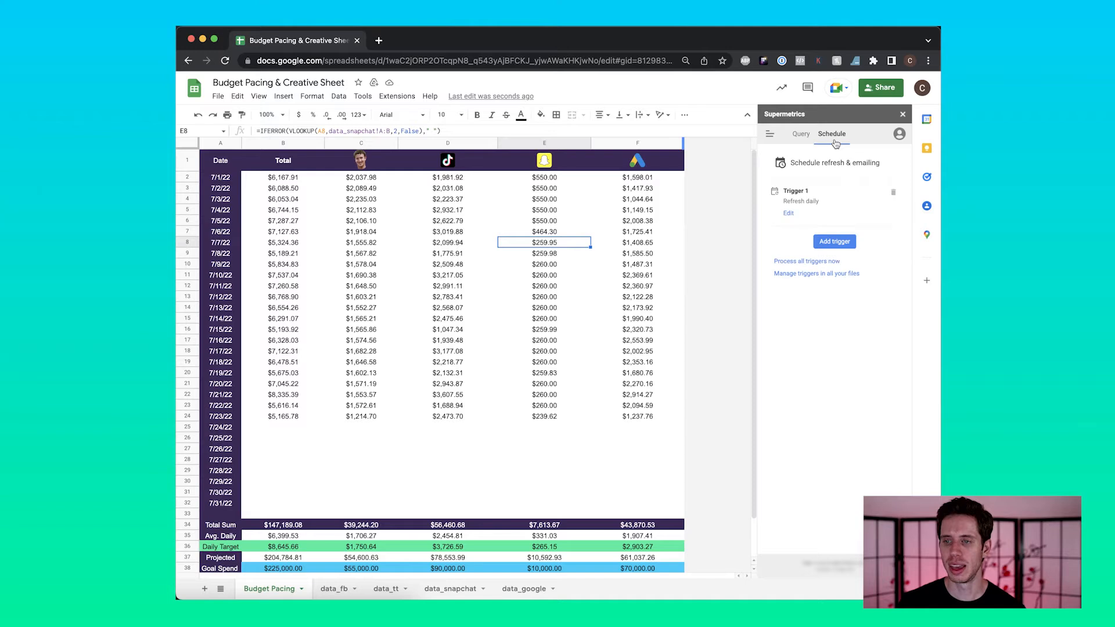
pyautogui.click(893, 192)
# Add a Supermetrics trigger that refreshes daily at 2:00 without failure email alerts, and save it
pyautogui.click(835, 250)
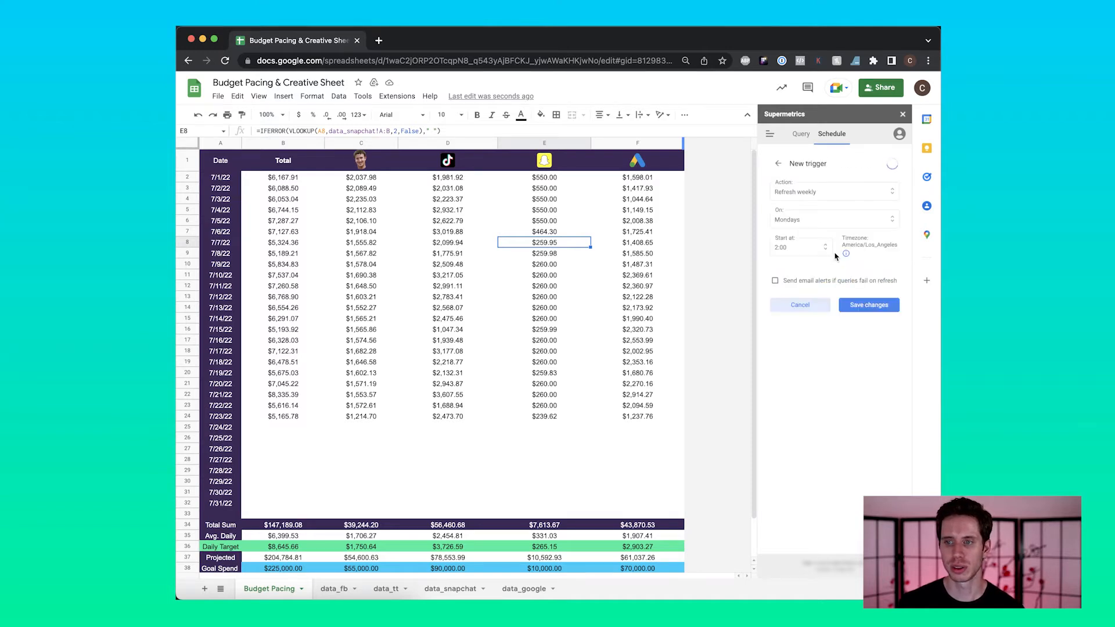
pyautogui.click(818, 195)
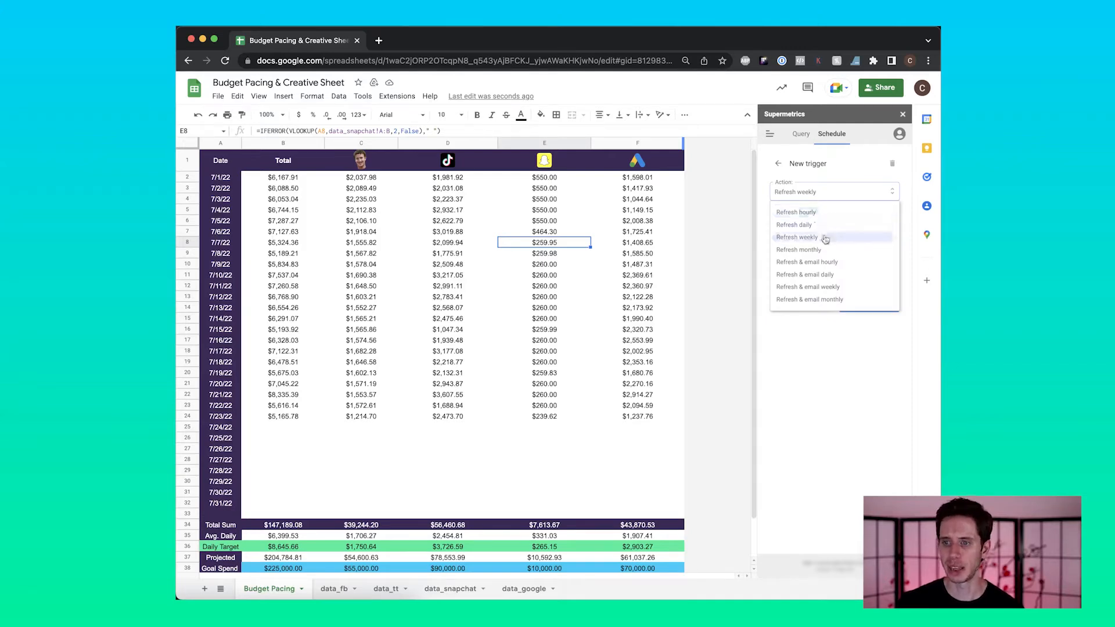
pyautogui.click(820, 225)
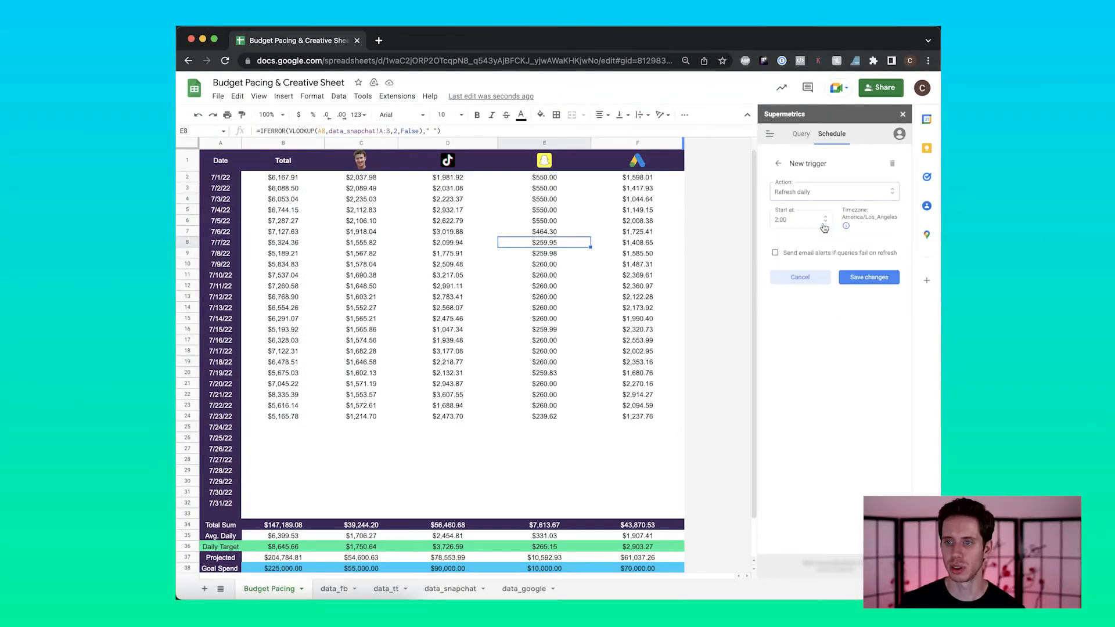
pyautogui.click(817, 224)
pyautogui.click(817, 224)
pyautogui.click(778, 254)
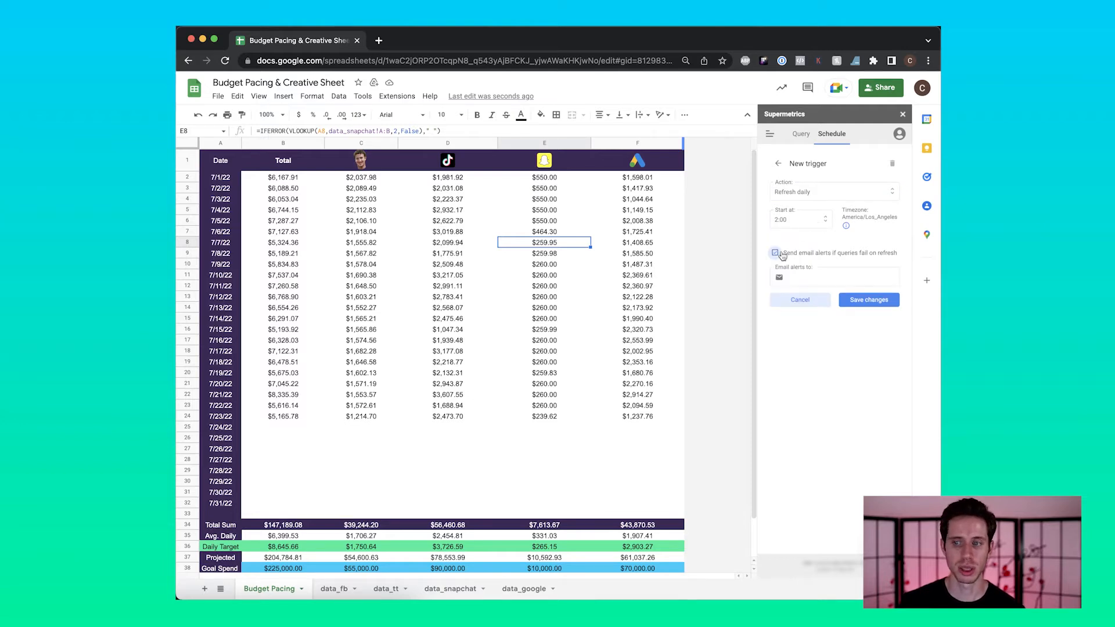
pyautogui.click(781, 255)
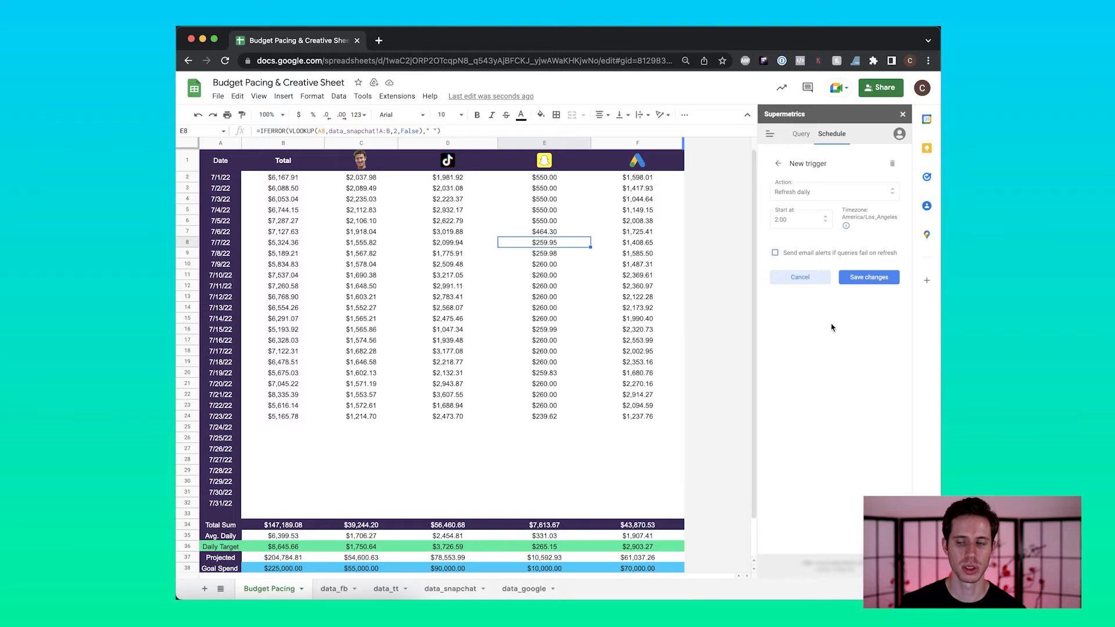
pyautogui.click(871, 277)
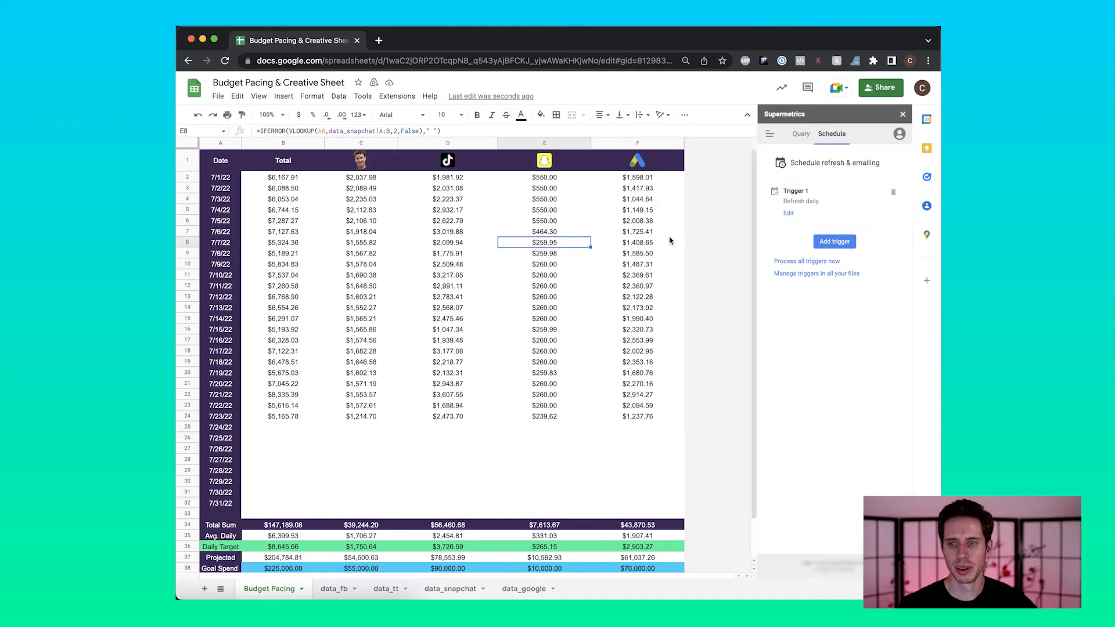
# Look through the data_fb, data_tt, data_snapchat and data_google sheets and return to the Budget Pacing sheet
pyautogui.click(333, 588)
pyautogui.click(385, 588)
pyautogui.click(453, 588)
pyautogui.click(524, 588)
pyautogui.click(281, 588)
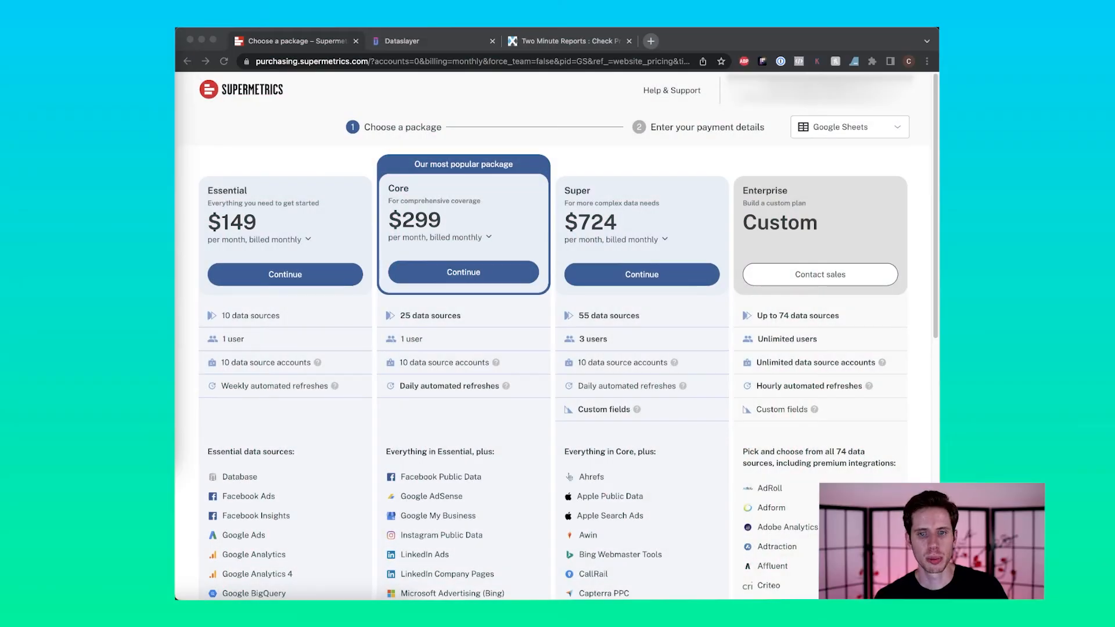
# Compare the Supermetrics package prices for Google Sheets under quarterly and annual billing on the purchasing page
pyautogui.click(420, 242)
pyautogui.click(421, 240)
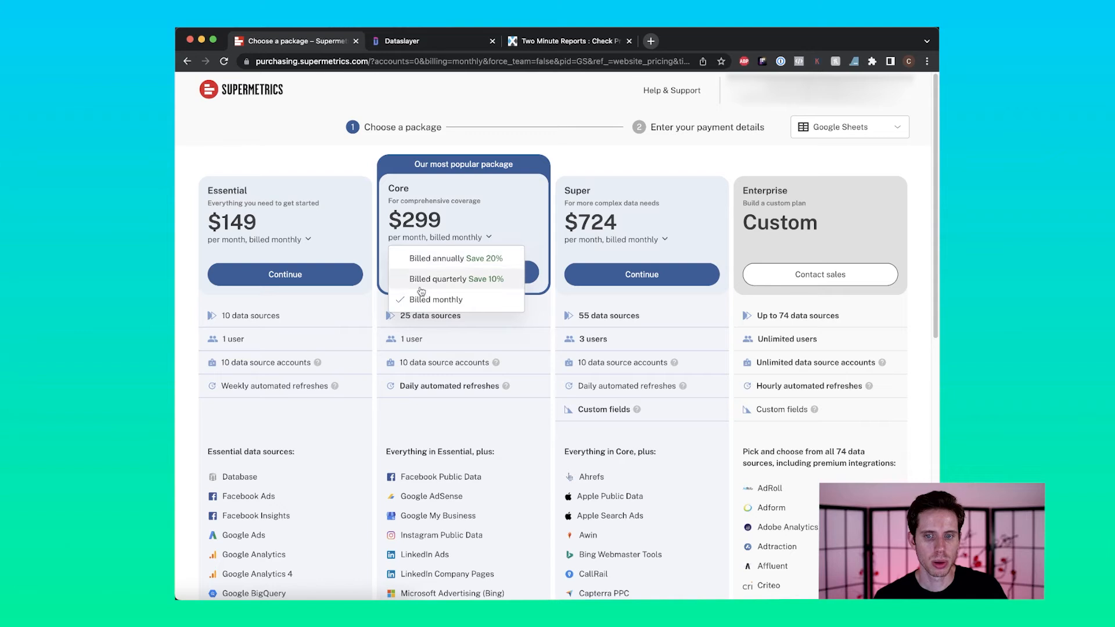
pyautogui.click(427, 279)
pyautogui.click(430, 240)
pyautogui.click(437, 259)
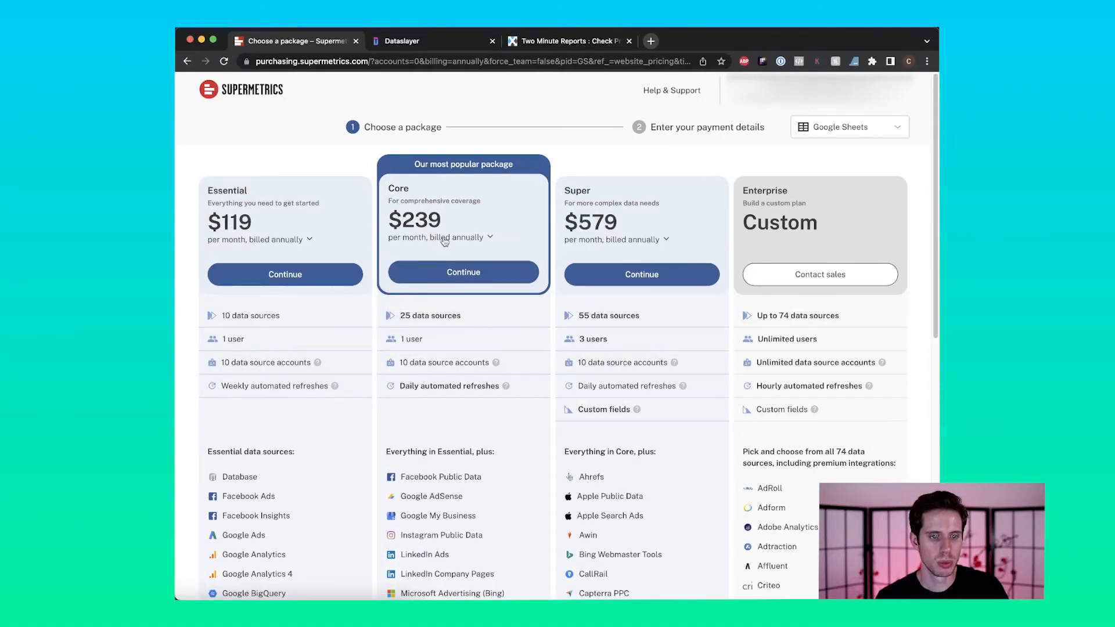
pyautogui.doubleClick(444, 239)
pyautogui.click(436, 322)
# Review the Supermetrics Core package's automated refreshes, included data sources and the cost of adding more sources
pyautogui.scroll(-1, 433, 318)
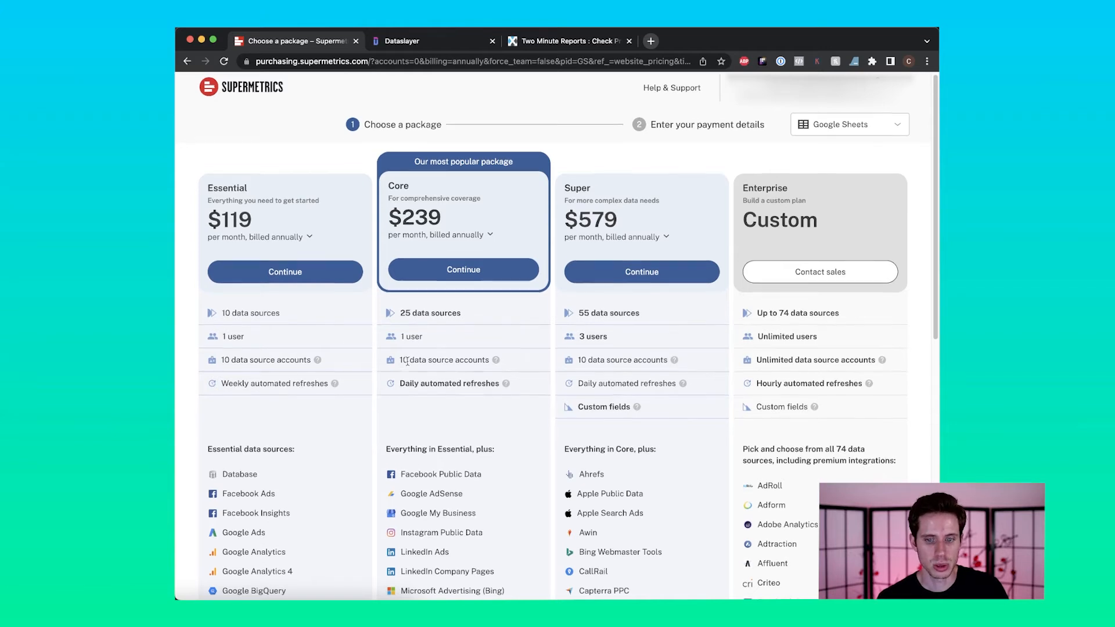
pyautogui.scroll(-2, 408, 360)
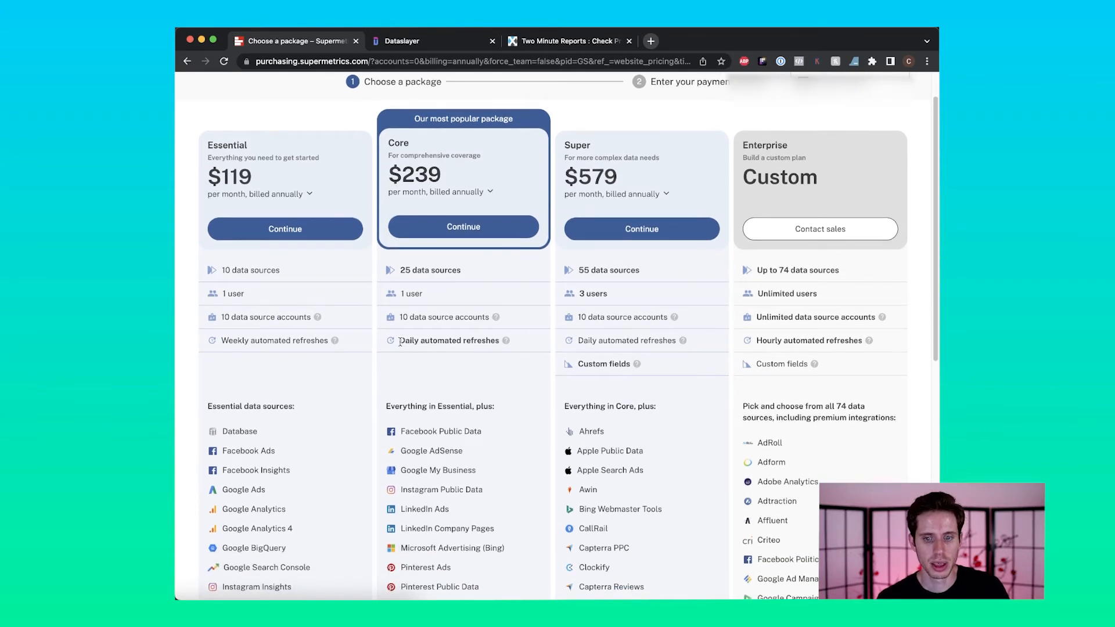
pyautogui.moveTo(401, 341); pyautogui.dragTo(504, 346)
pyautogui.click(464, 339)
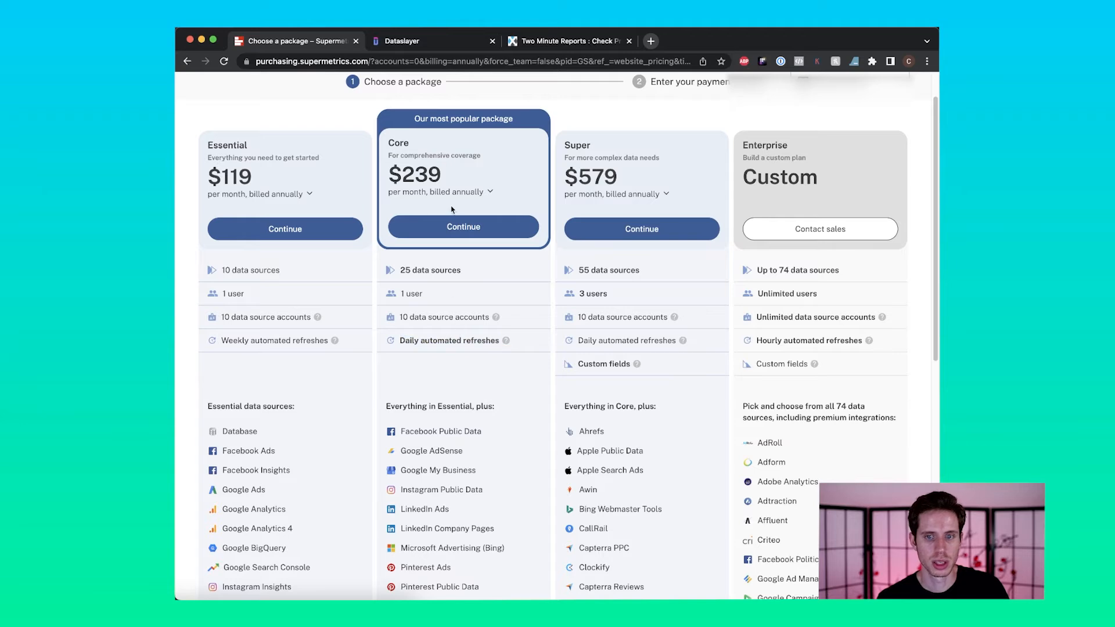
pyautogui.scroll(-5, 448, 286)
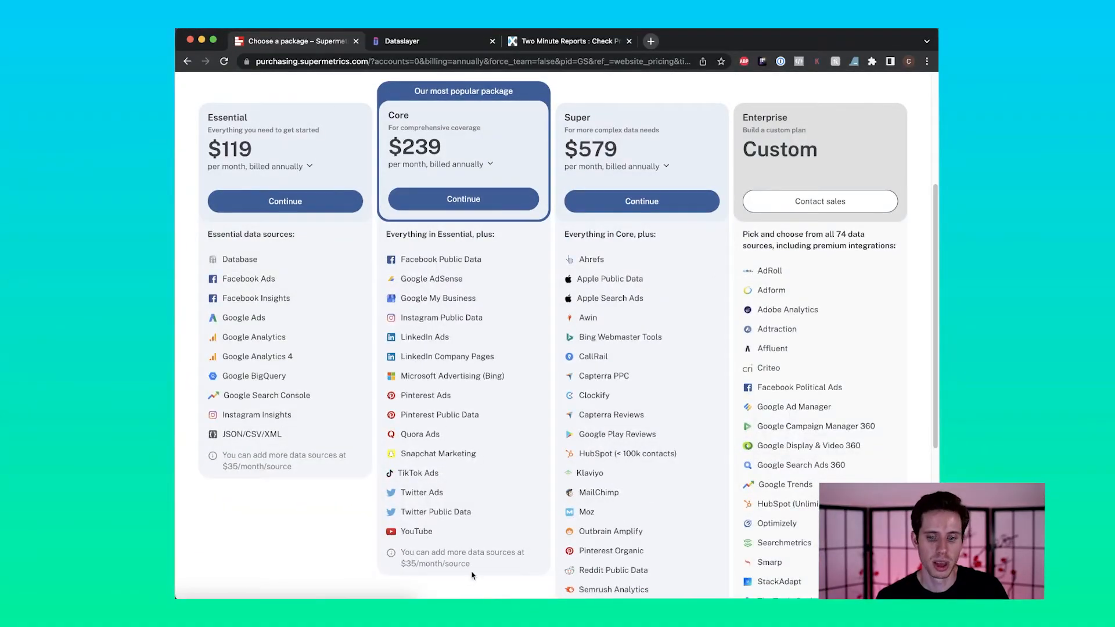
pyautogui.moveTo(472, 567); pyautogui.dragTo(403, 552)
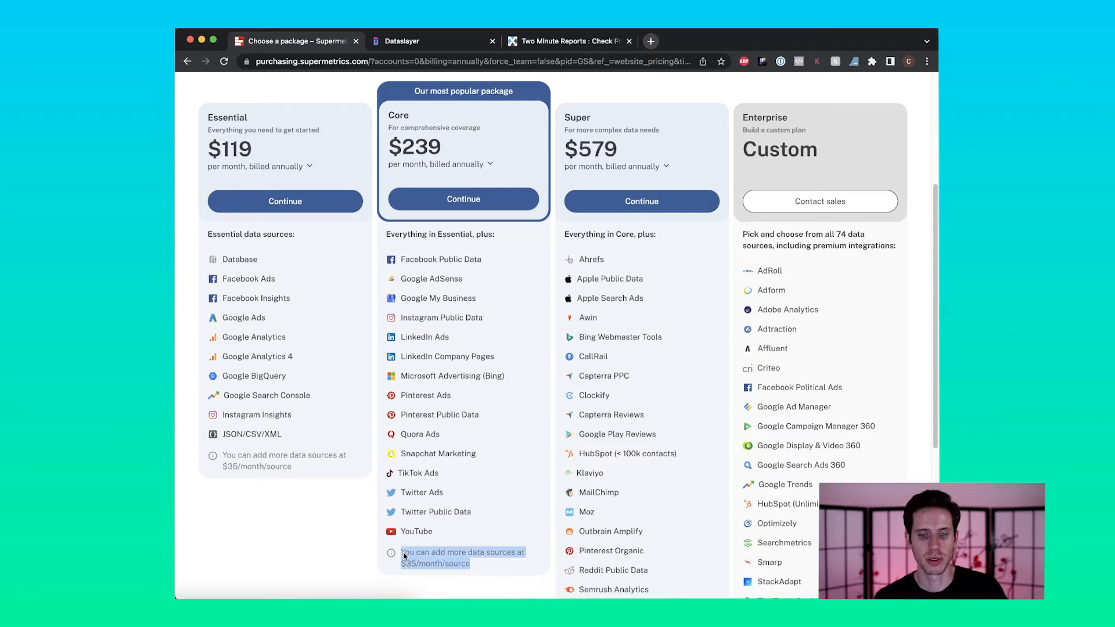
pyautogui.click(405, 558)
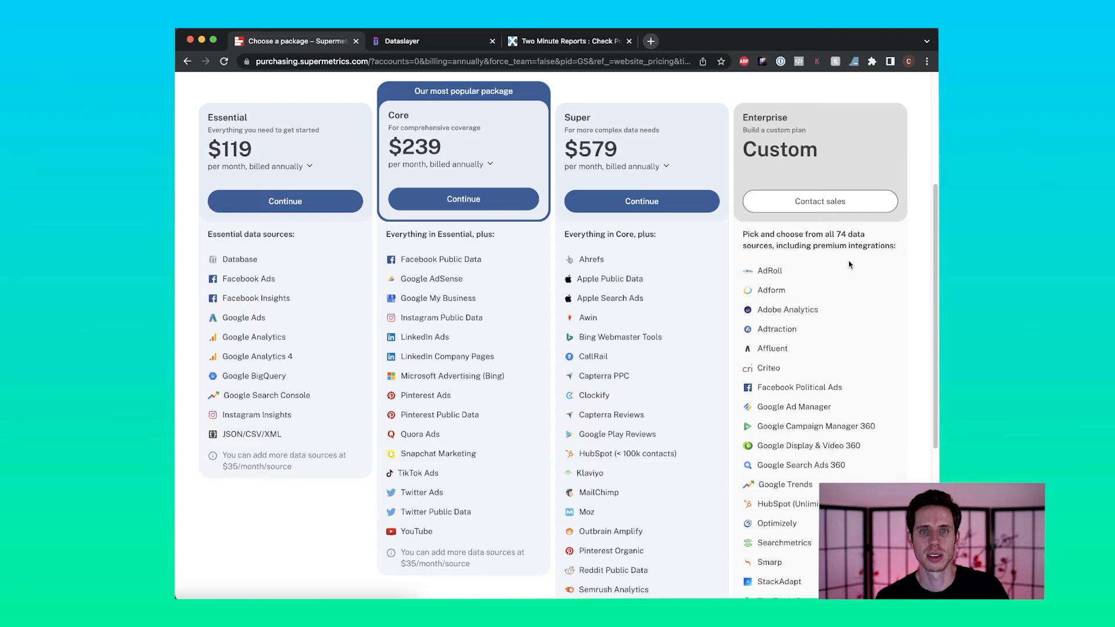
pyautogui.scroll(5, 484, 325)
# Switch to the Dataslayer and Two Minute Reports pricing pages and compare their monthly plans and scheduled refresh options
pyautogui.click(402, 42)
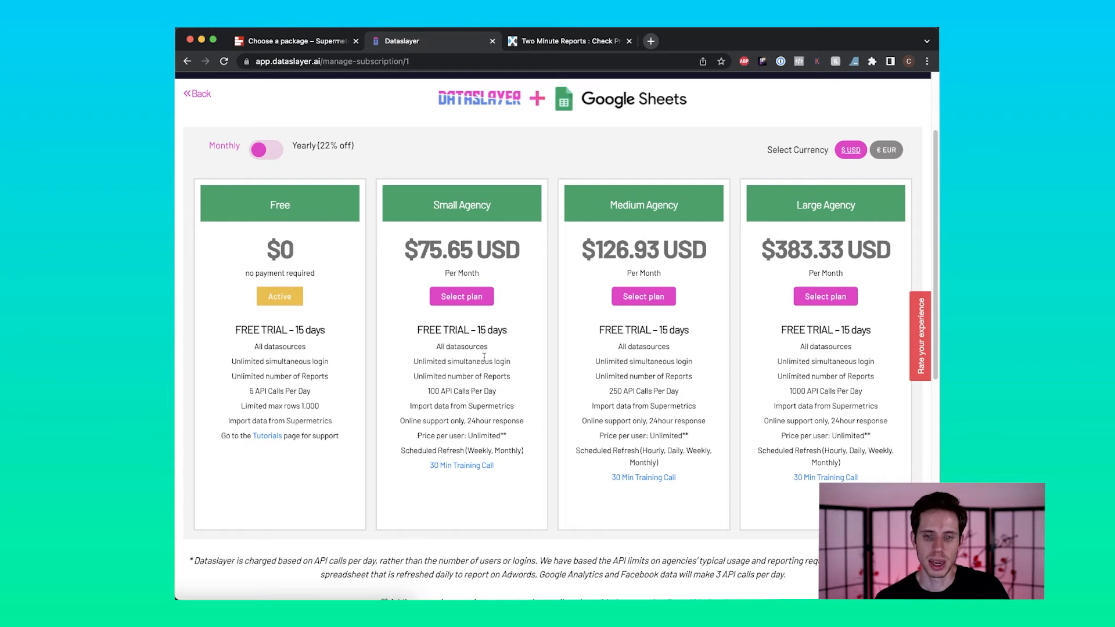
pyautogui.scroll(-1, 480, 378)
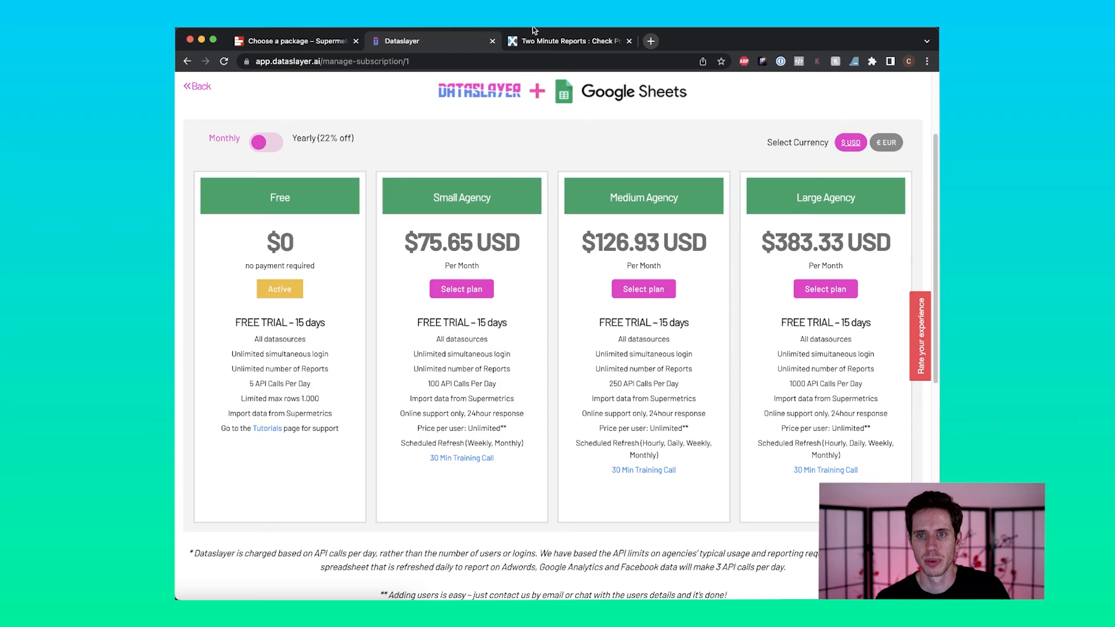
pyautogui.hotkey('ctrl', 'Tab')
pyautogui.scroll(1, 452, 289)
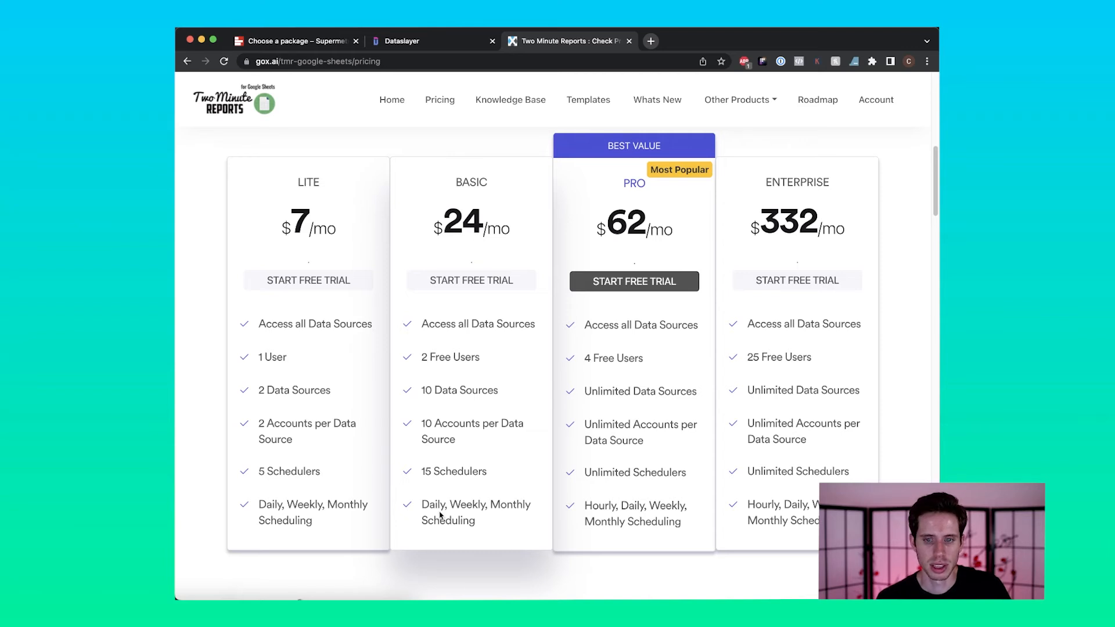
pyautogui.scroll(3, 470, 227)
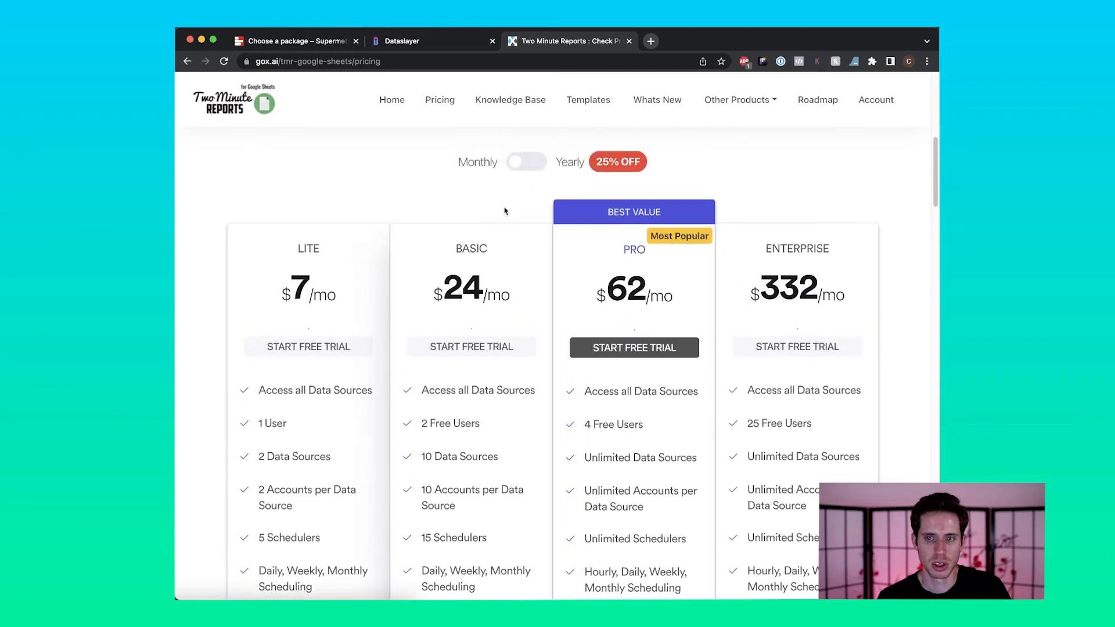
# Show the Two Minute Reports prices with yearly billing and review what each plan includes
pyautogui.click(523, 165)
pyautogui.scroll(-1, 518, 185)
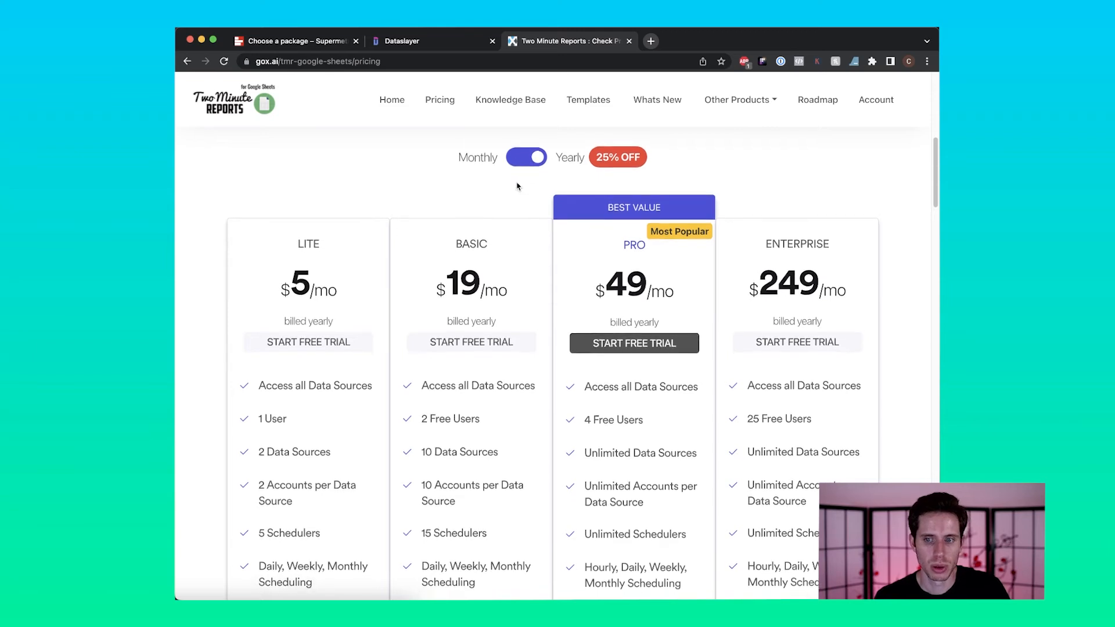
pyautogui.scroll(-1, 518, 191)
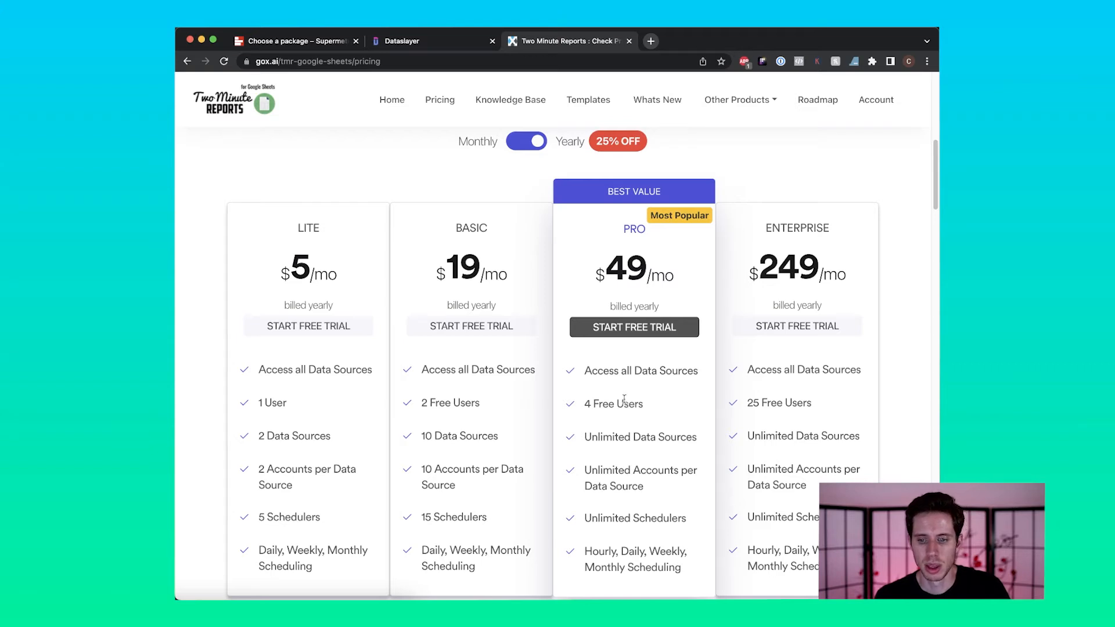
pyautogui.scroll(-1, 624, 399)
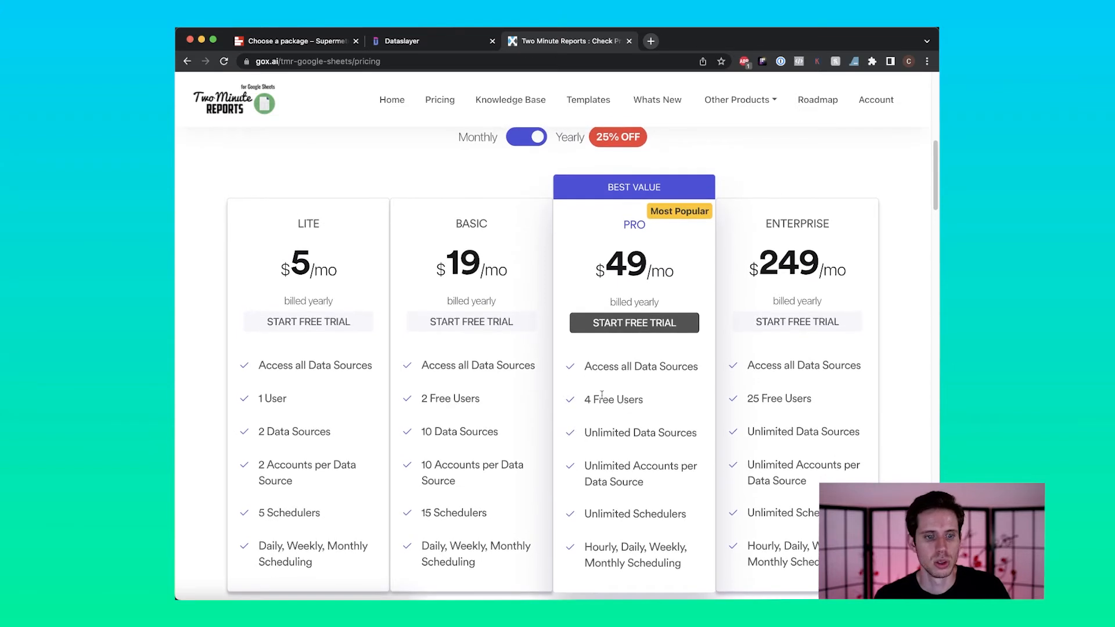